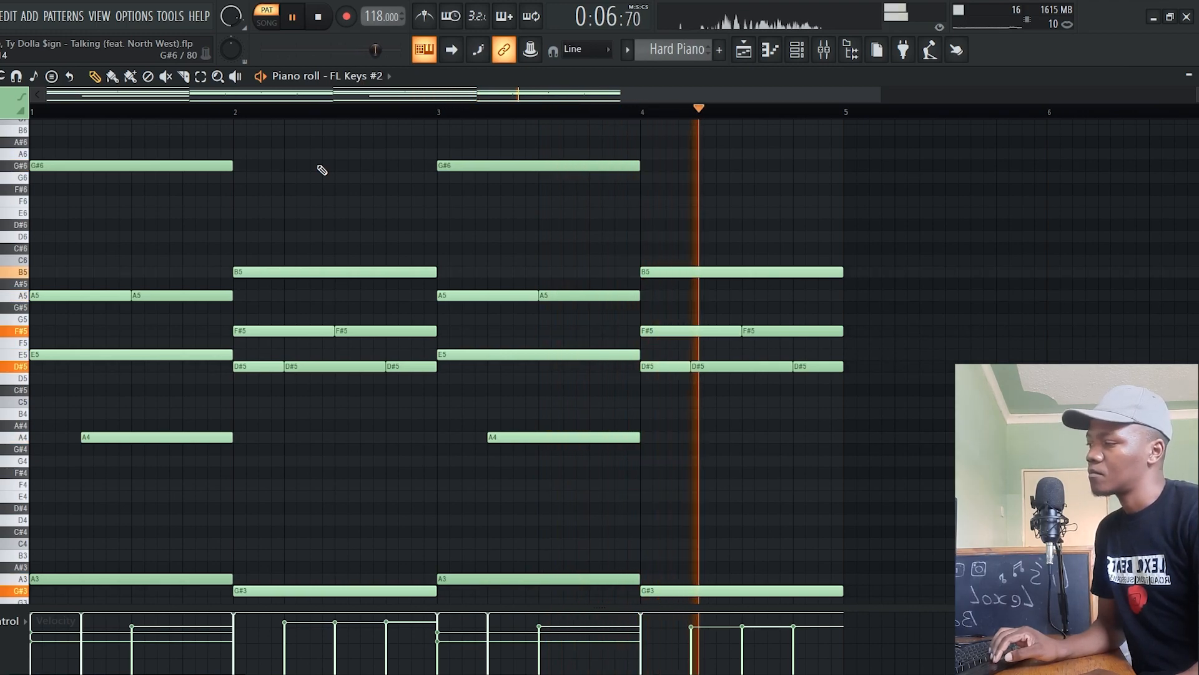
Finish auditioning the Hard Piano pattern and play through the LABS chords of the Soft Piano pattern in the piano roll
key("space")
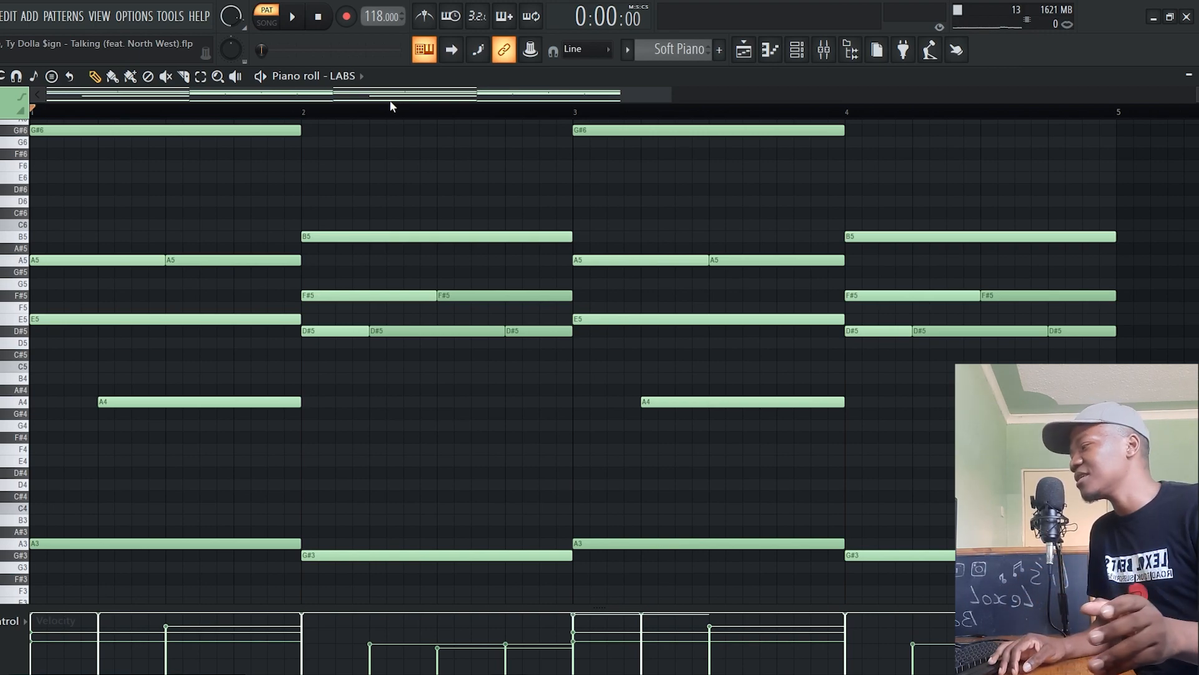
left_click(273, 76)
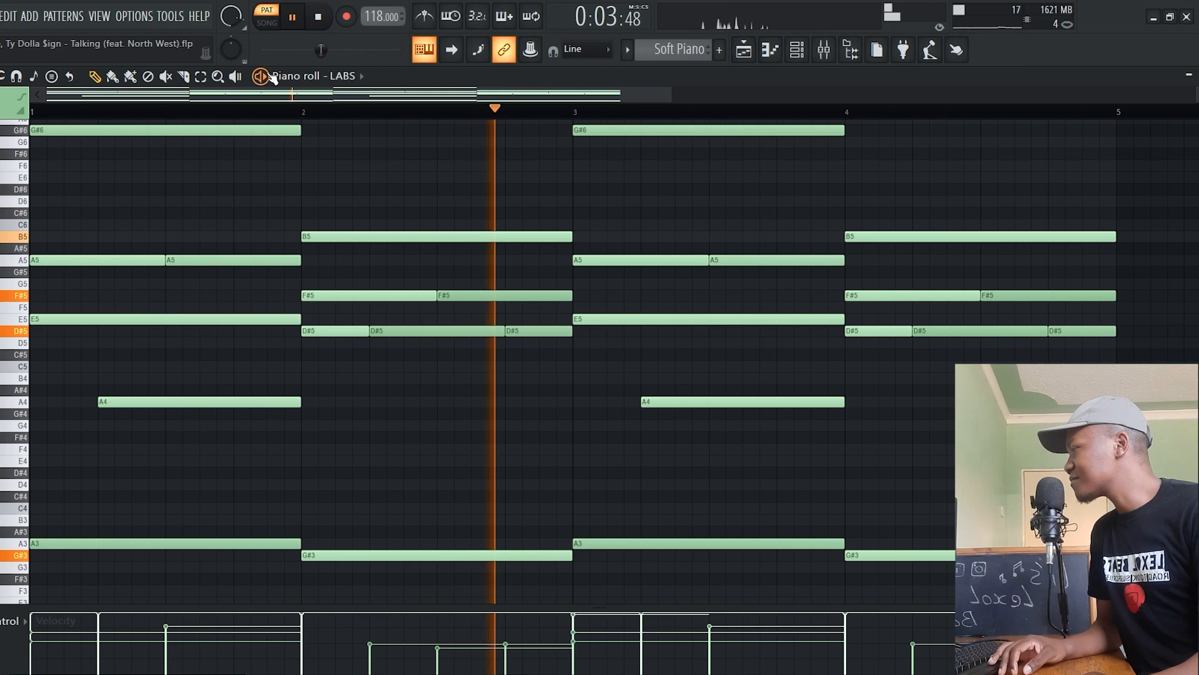
scroll(356, 230, "up", 1)
scroll(356, 229, "up", 1)
scroll(356, 230, "down", 1)
scroll(356, 229, "down", 1)
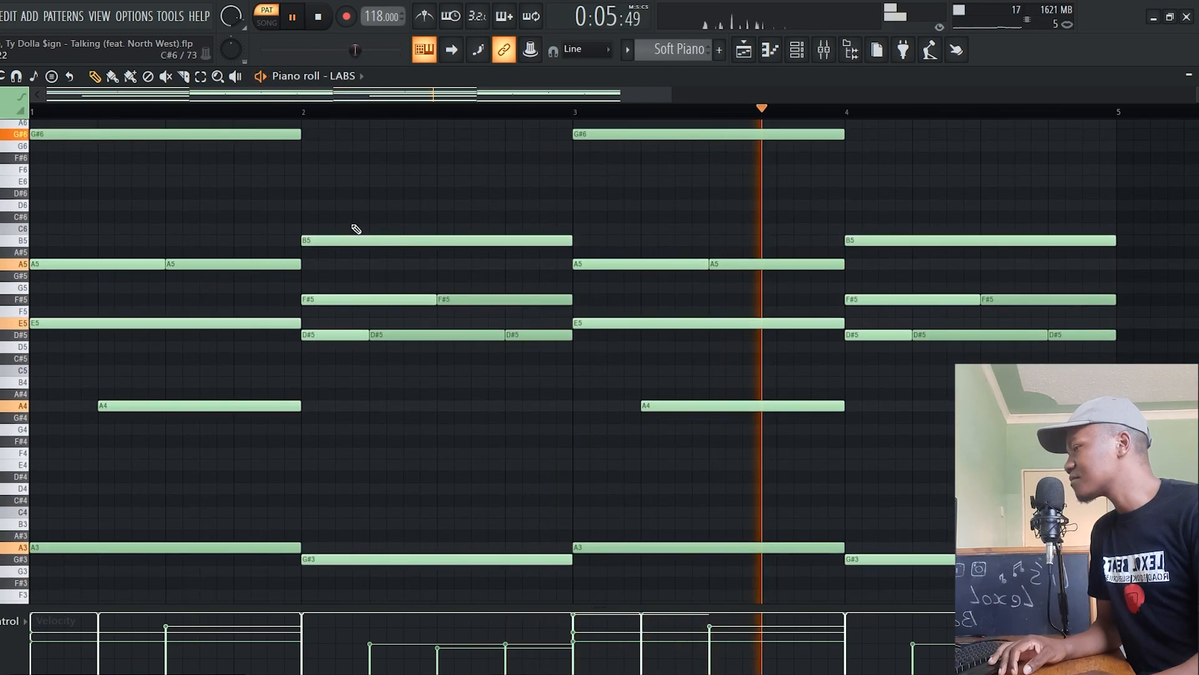
scroll(356, 229, "up", 1)
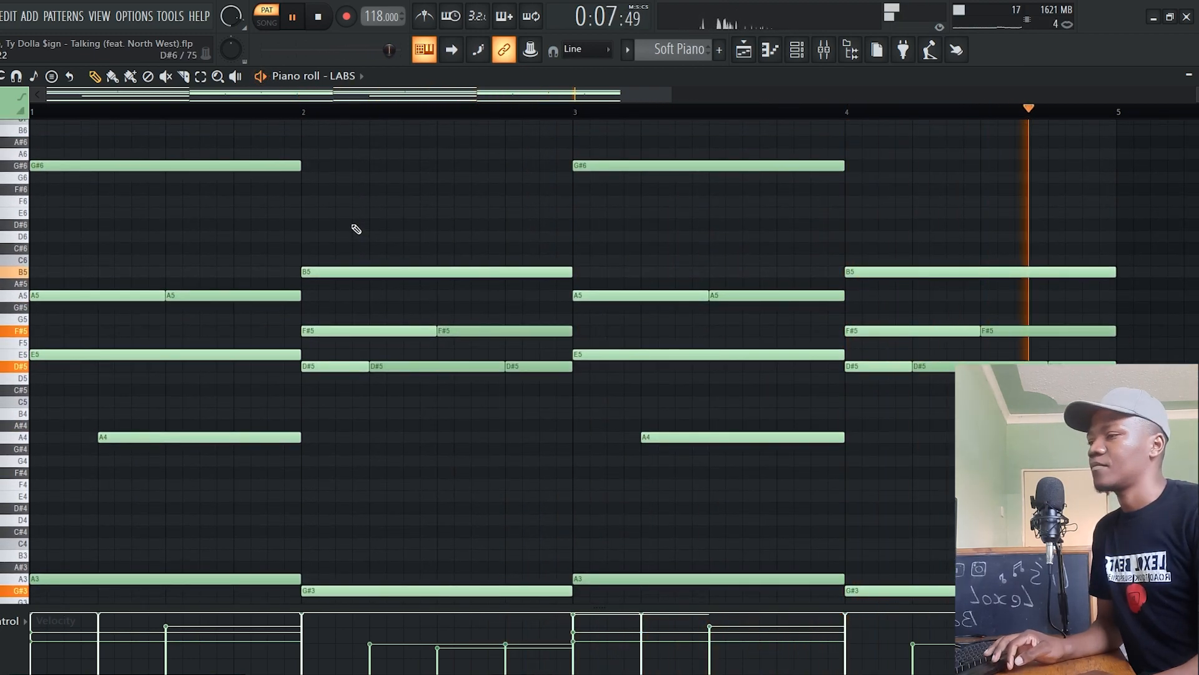
key("space")
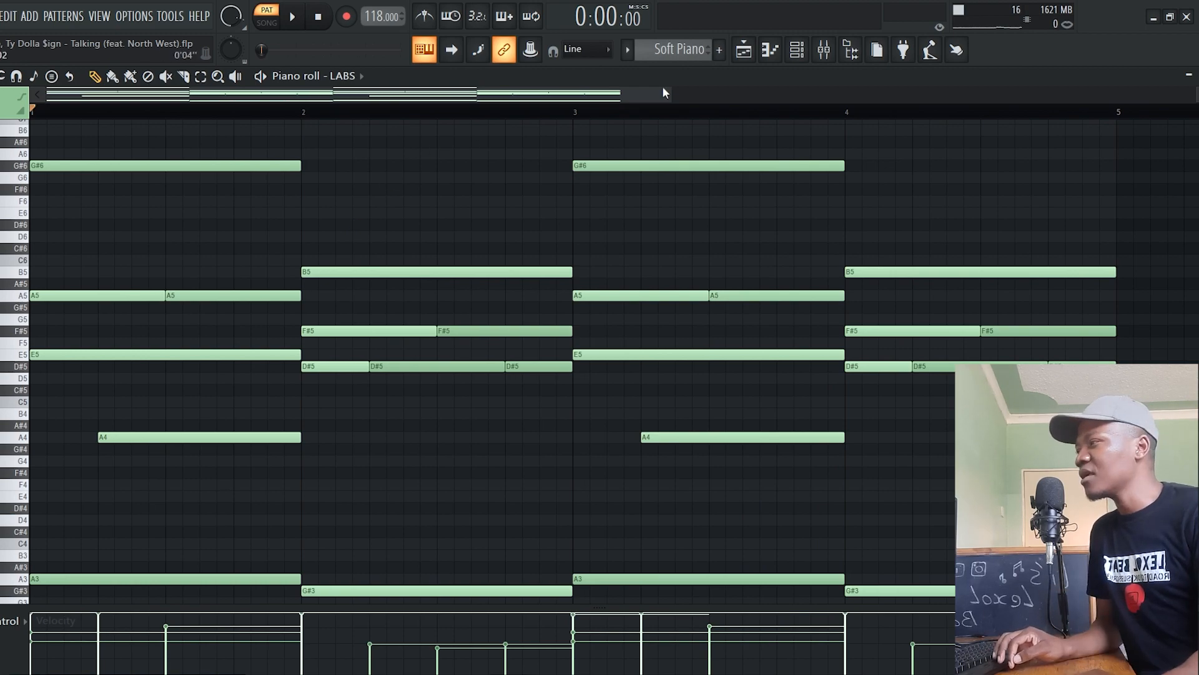
Review the clips in the playlist arrangement and listen to the Soft Piano #2 pattern in the piano roll
left_click(770, 51)
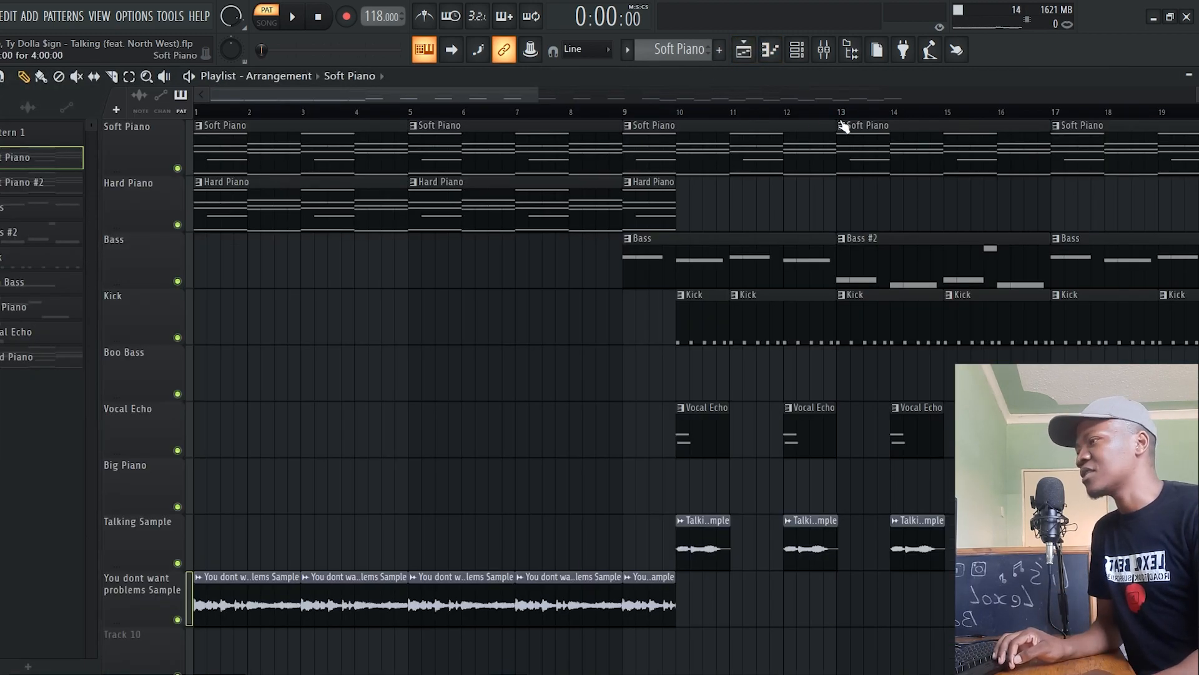
left_click_drag(463, 95, 646, 96)
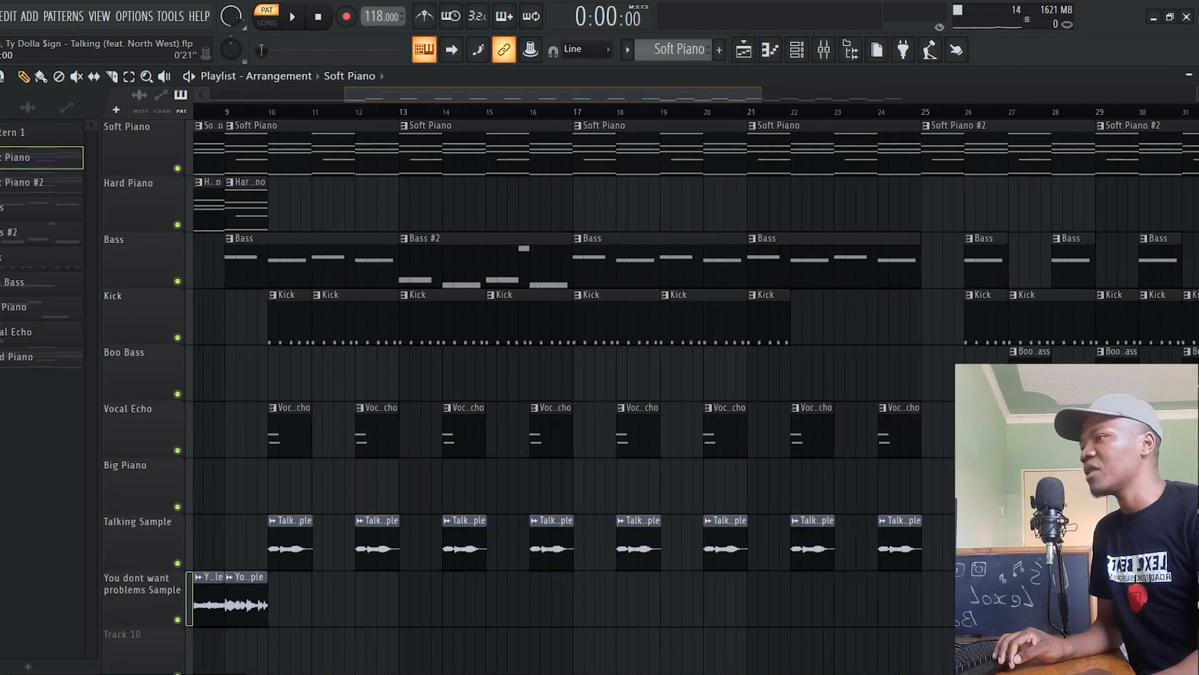
key("space")
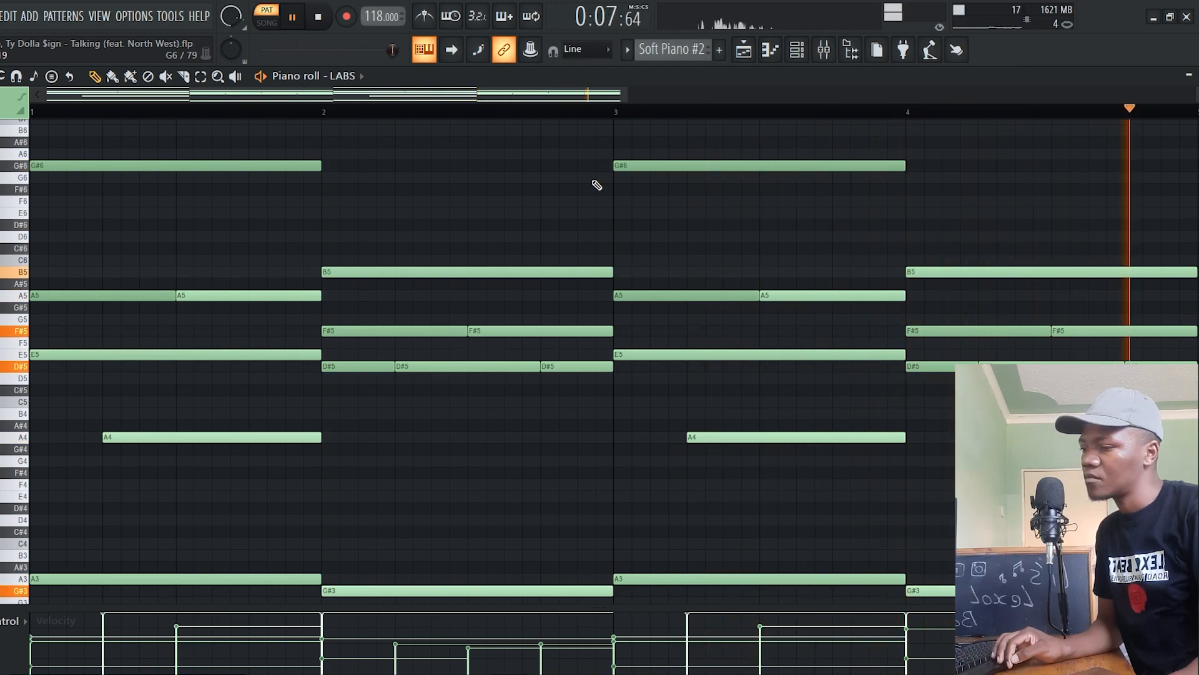
key("space")
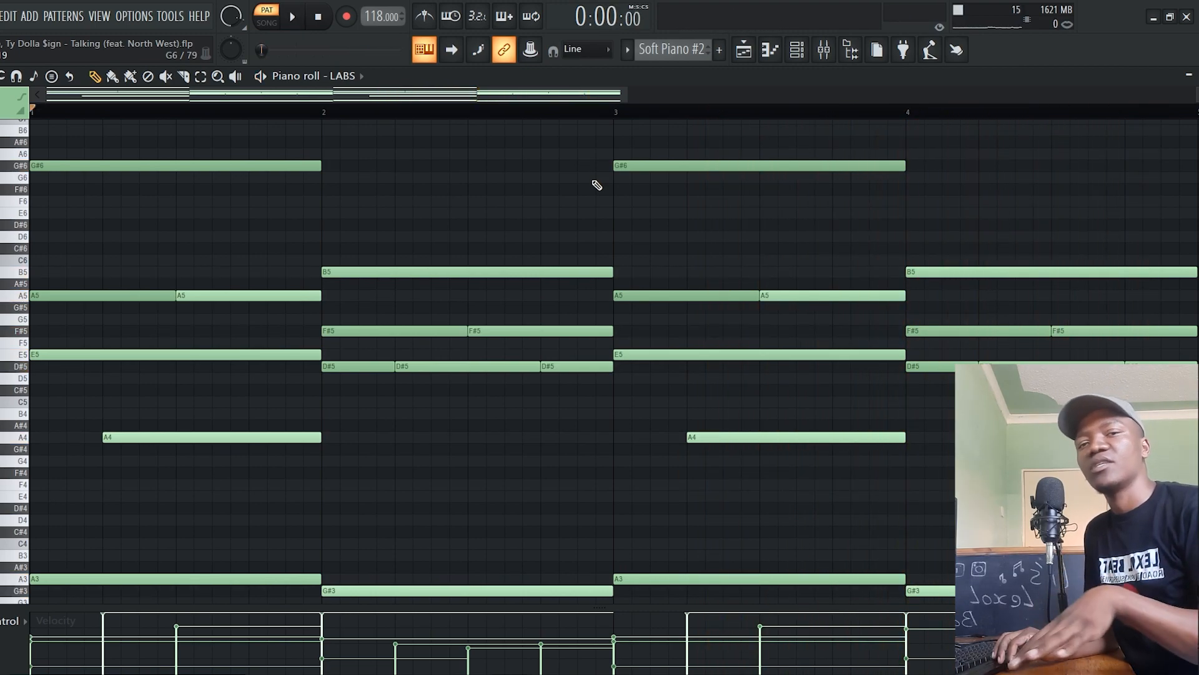
Audition the You dont want problems Sample track in the playlist, unmuting Hard Piano to hear it with Soft Piano
key("F5")
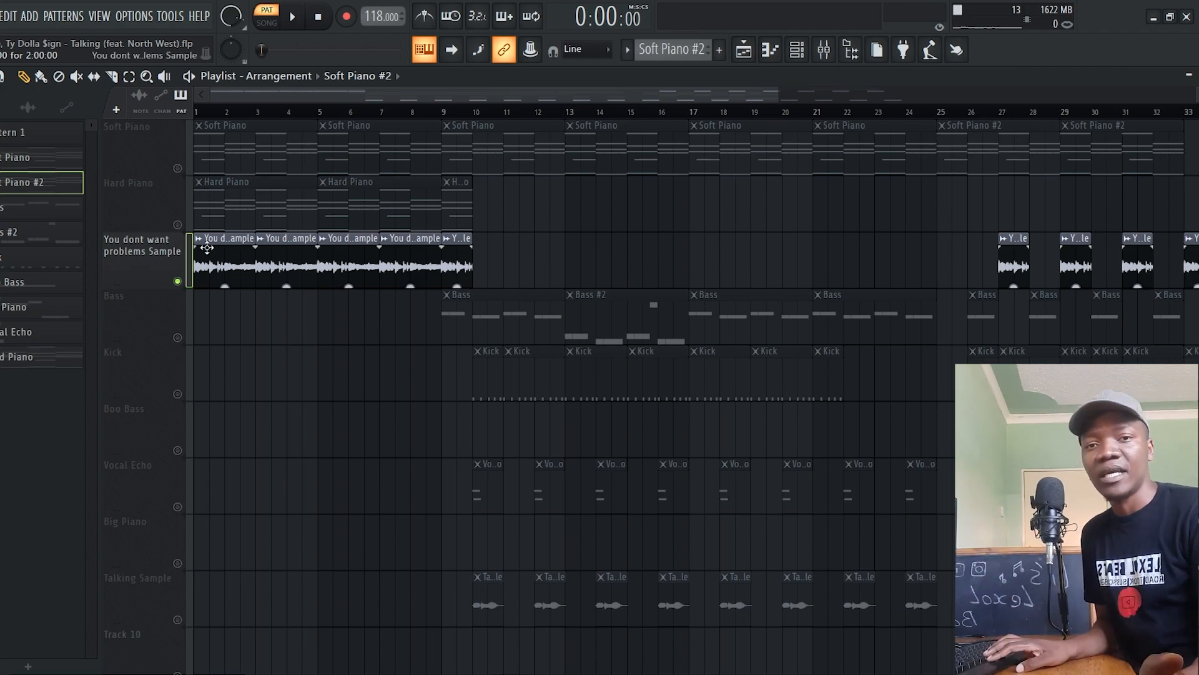
key("space")
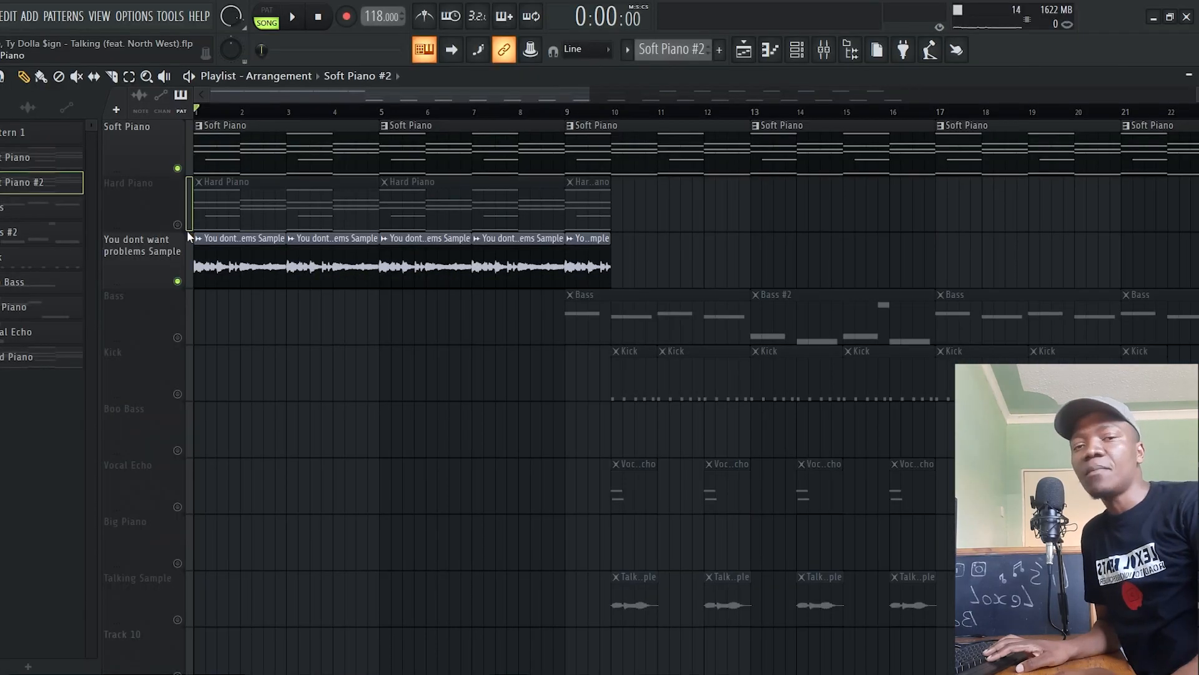
left_click(178, 224)
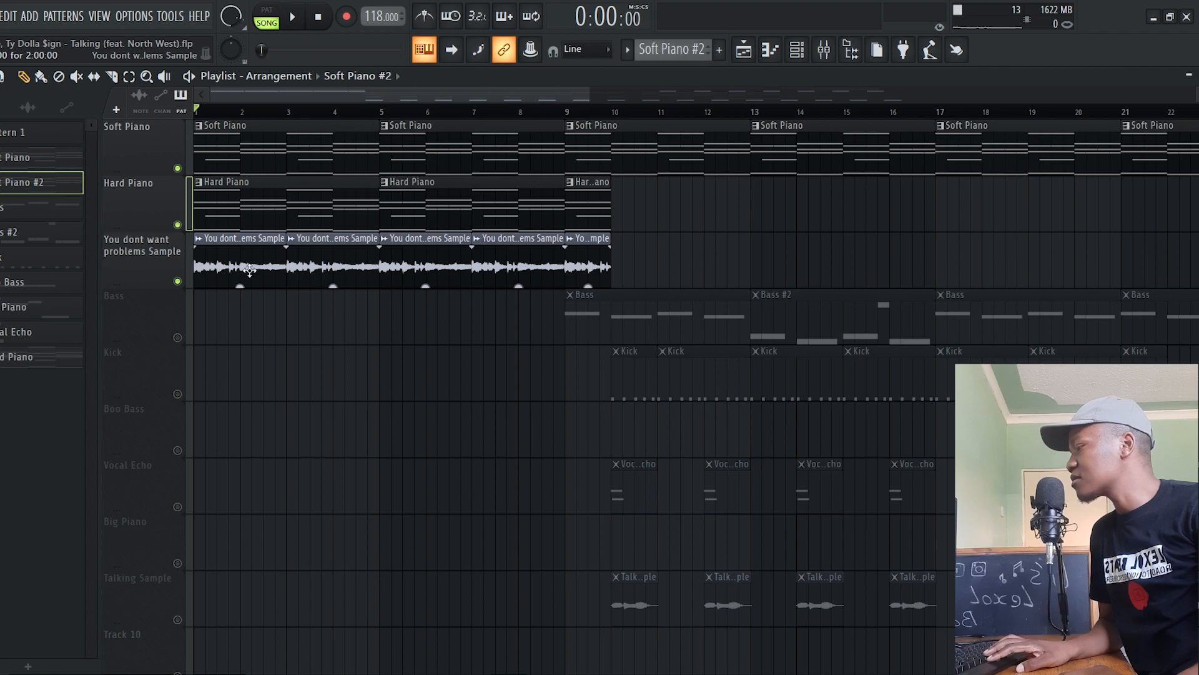
key("space")
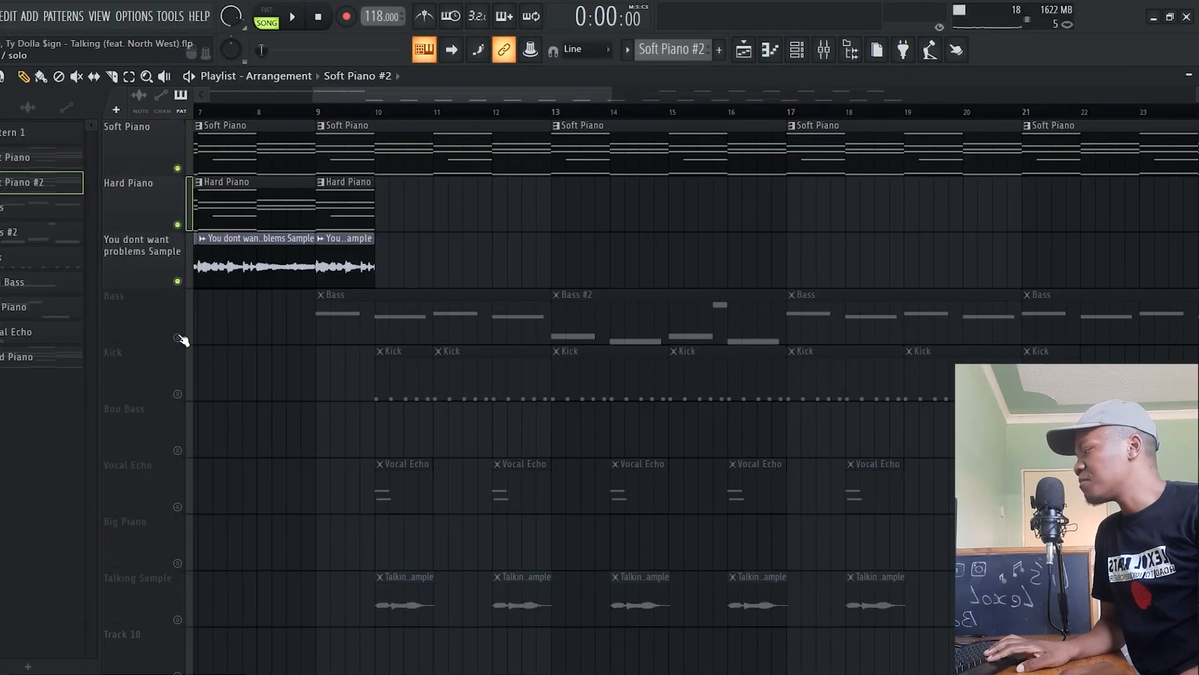
Solo the Bass track, play its notes, and inspect the Fruity Fast Dist and Fruity parametric EQ 2 effects on the Serum mixer track
right_click(178, 338)
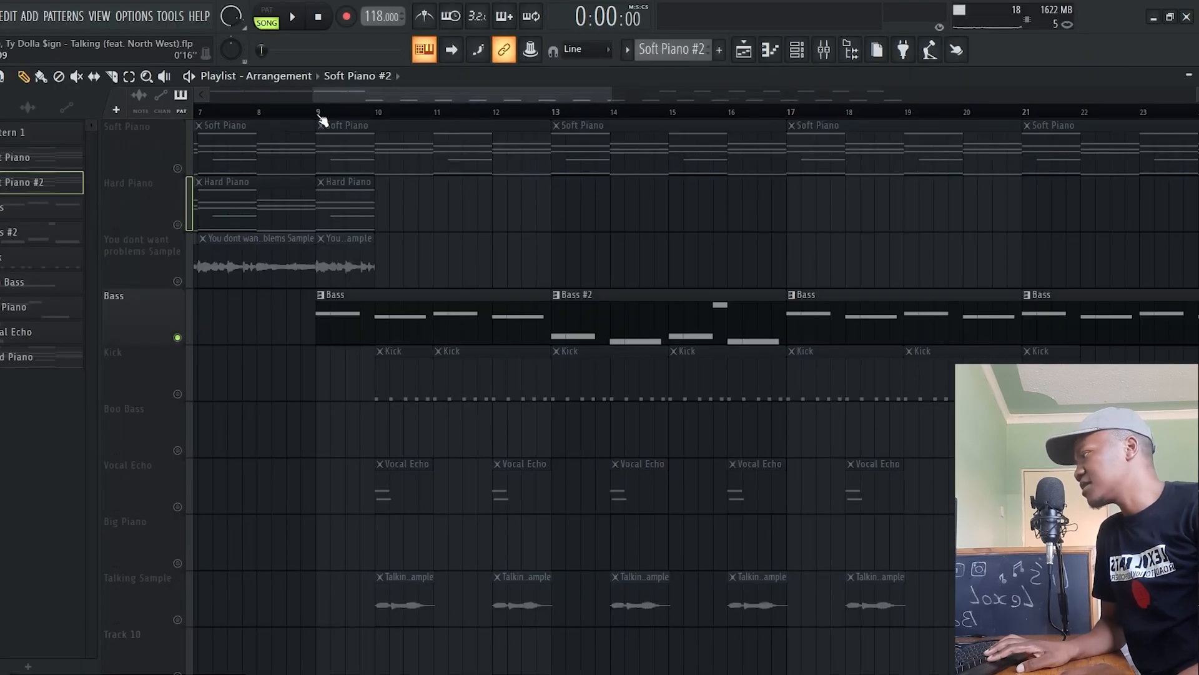
key("space")
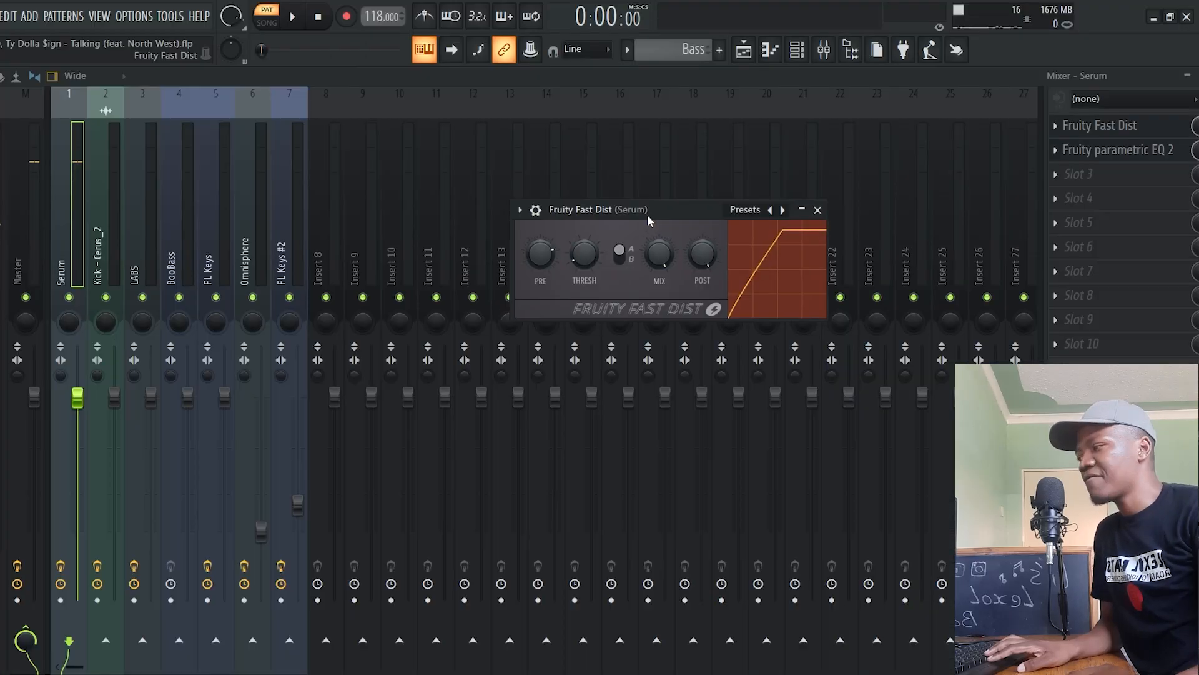
left_click_drag(647, 215, 661, 211)
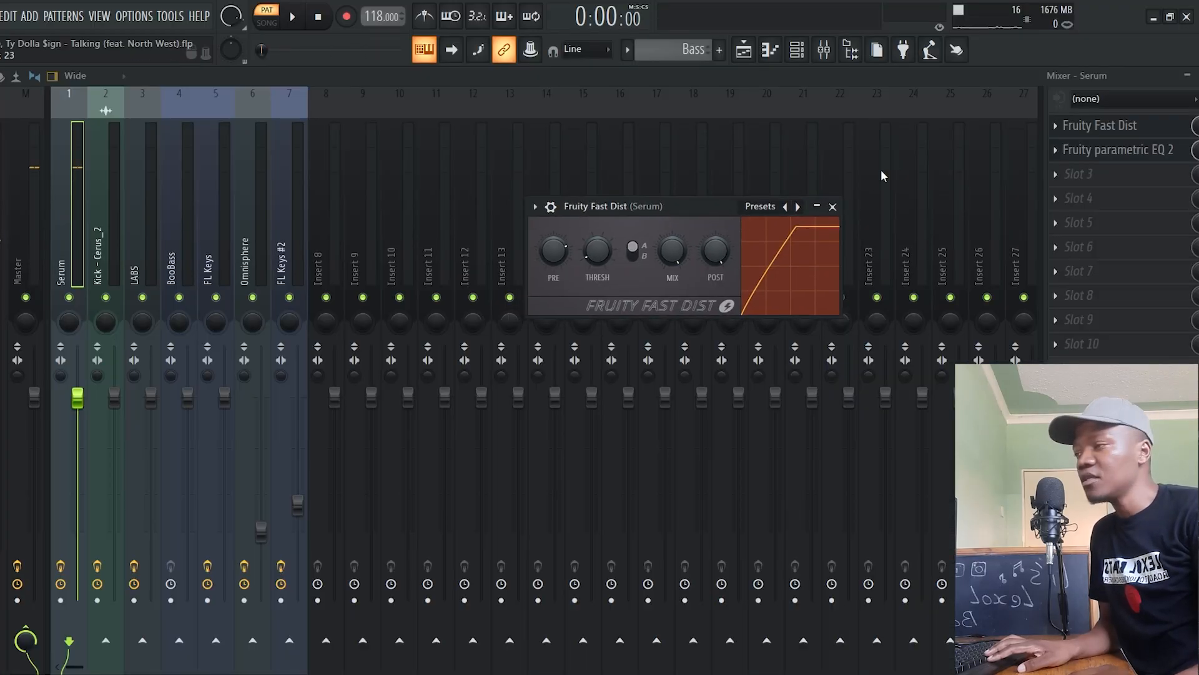
left_click(1079, 153)
left_click_drag(218, 243, 455, 196)
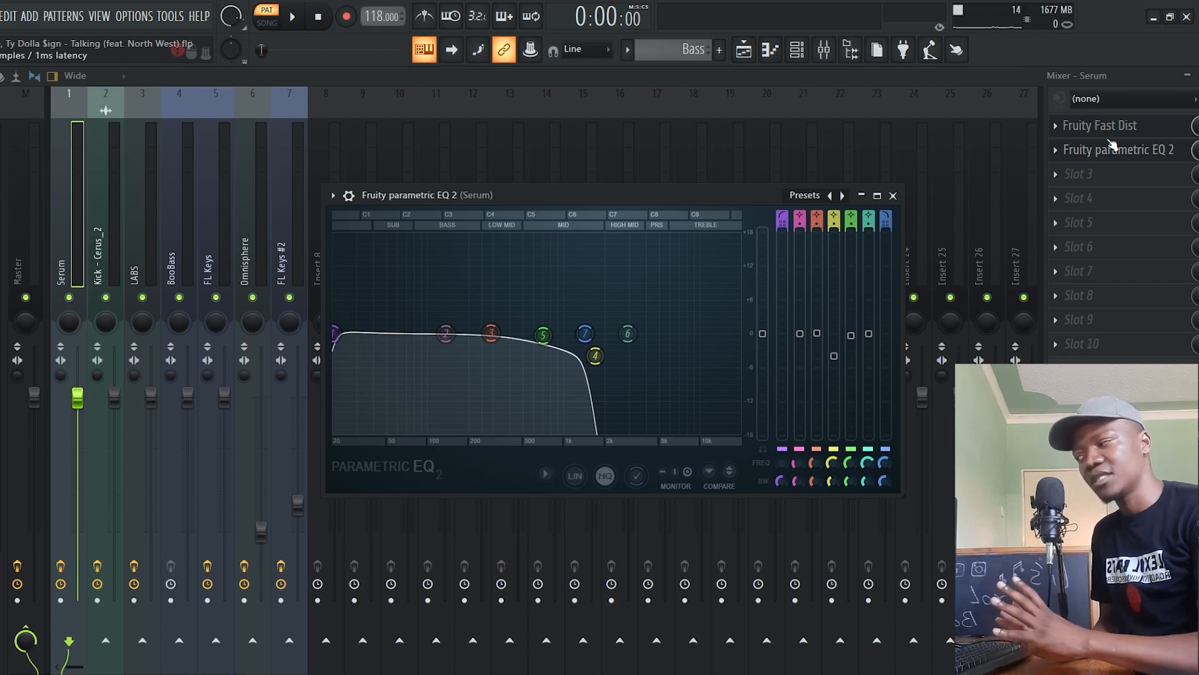
Examine the Kick pattern's notes and play the arrangement from bar 9 with Soft Piano, Bass and Kick
left_click(695, 182)
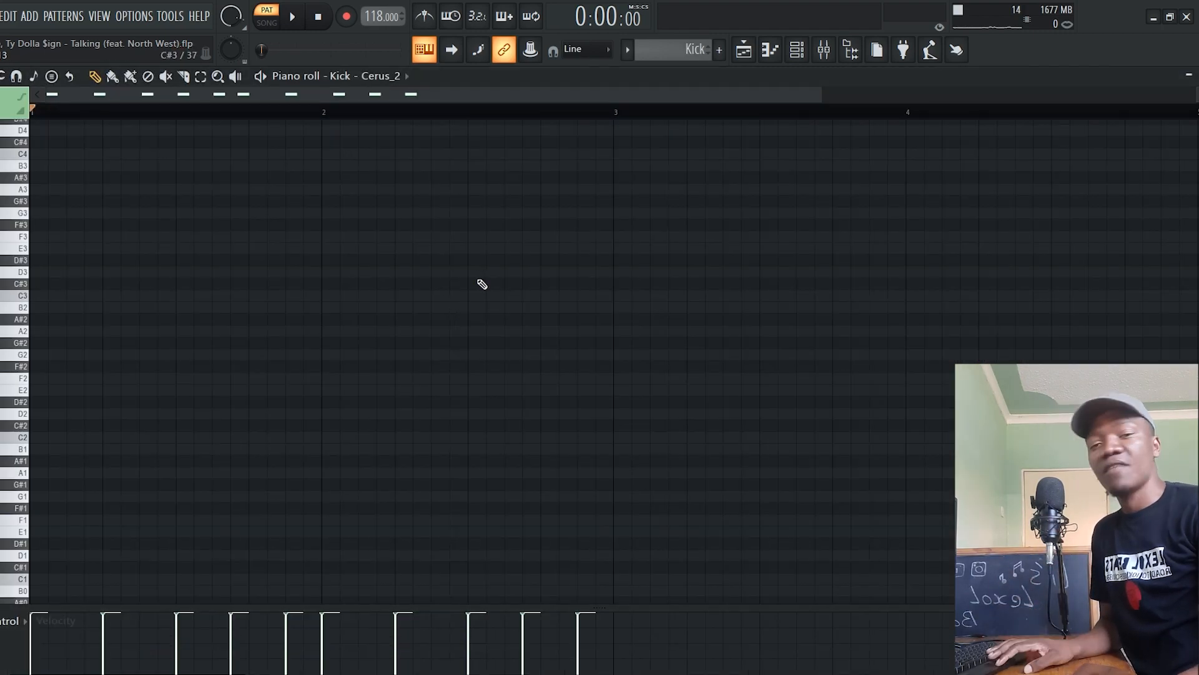
scroll(437, 280, "up", 10)
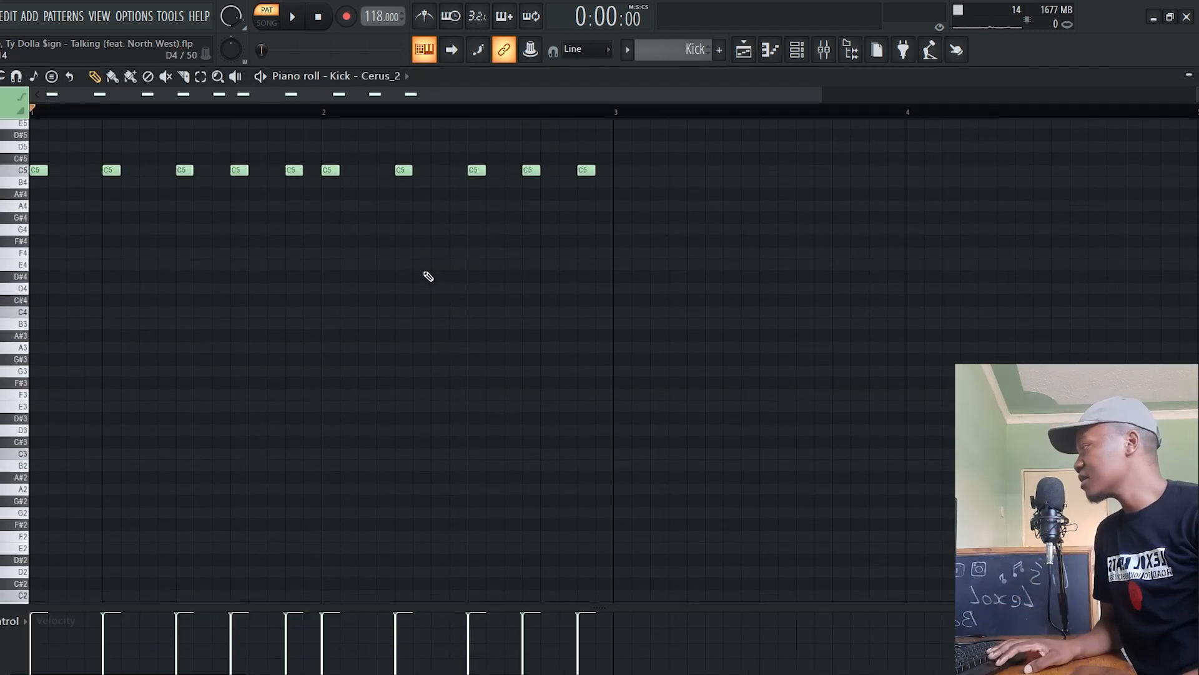
key("space")
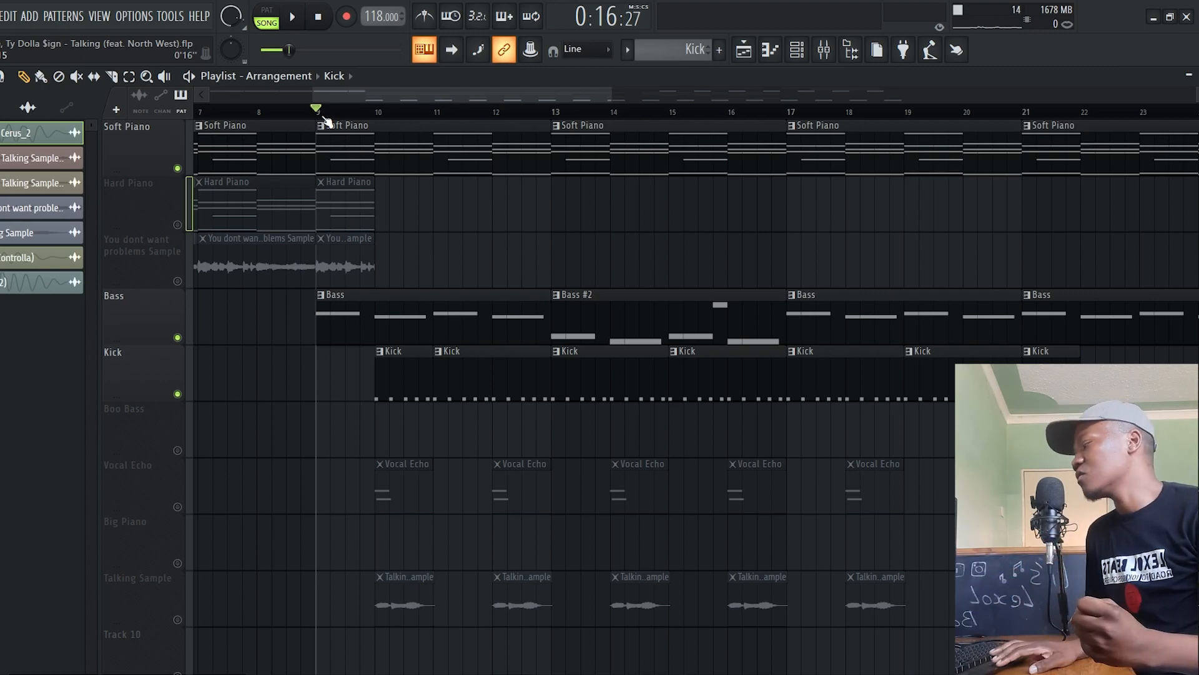
key("space")
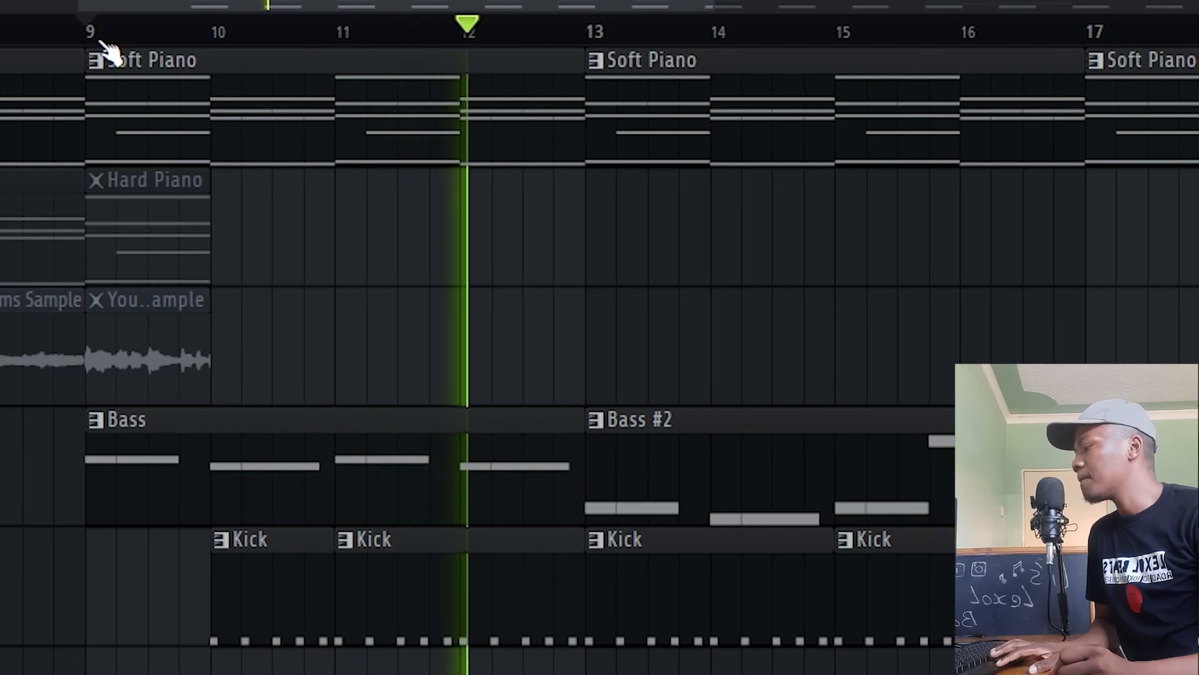
key("space")
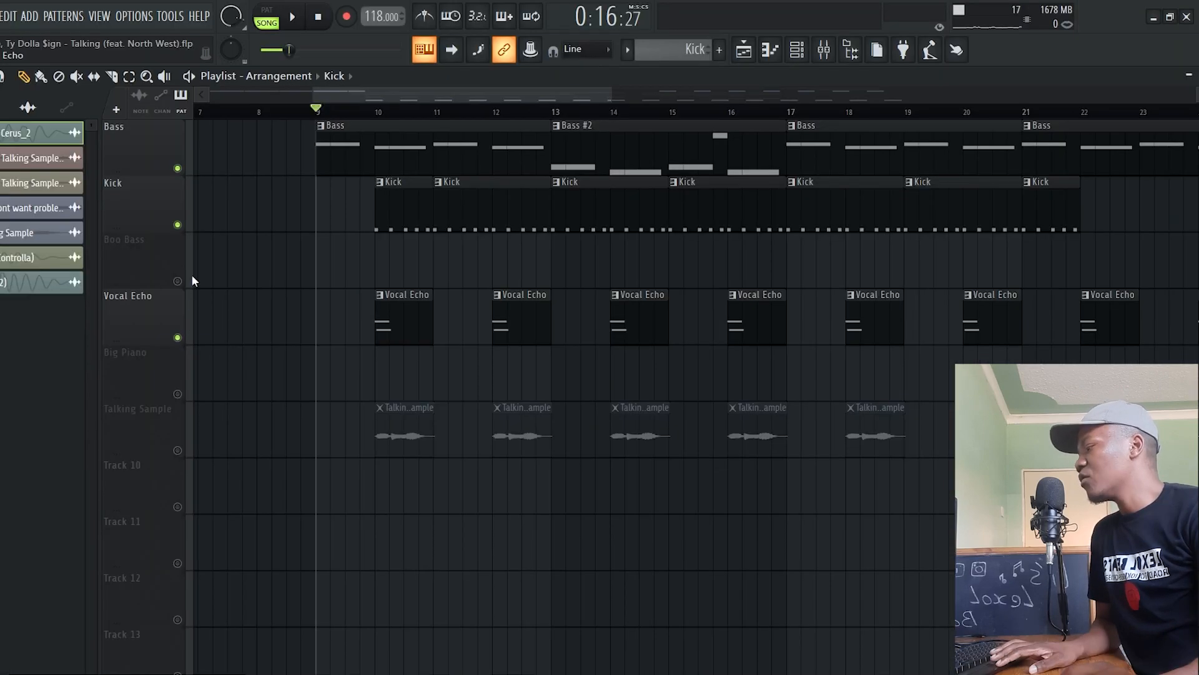
Open the Vocal Echo pattern's notes and its Omnisphere patch Boys Choir Soloist Ah, and play the pattern
left_click(165, 76)
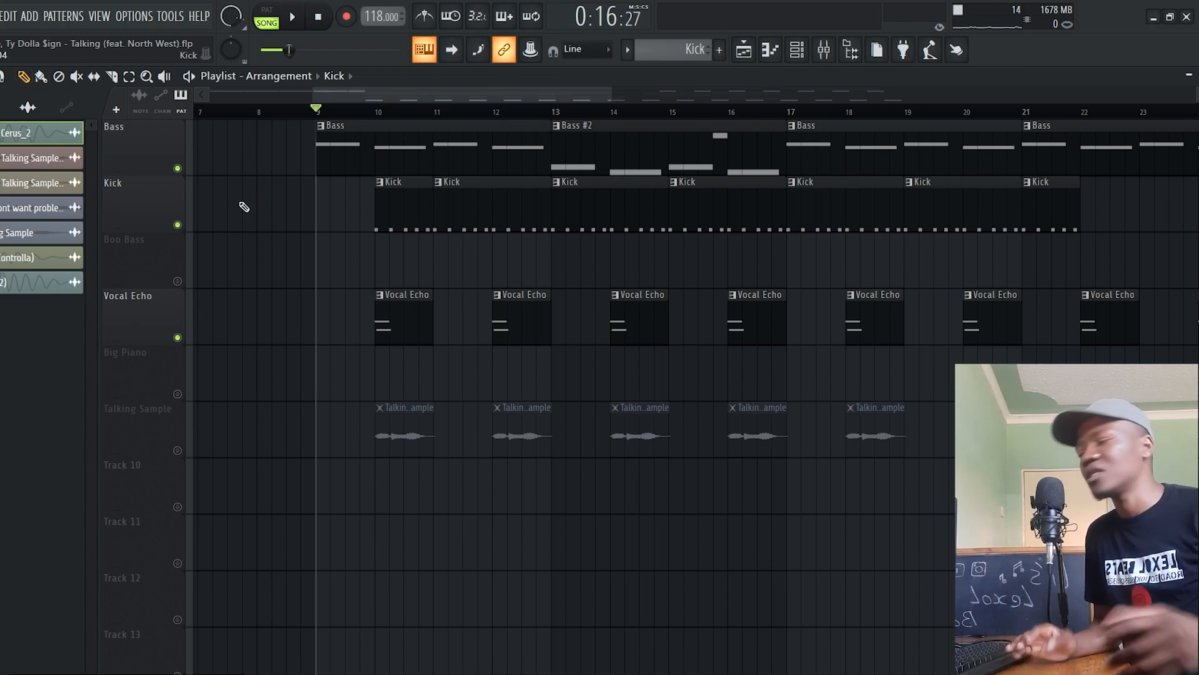
double_click(399, 307)
left_click_drag(340, 95, 339, 144)
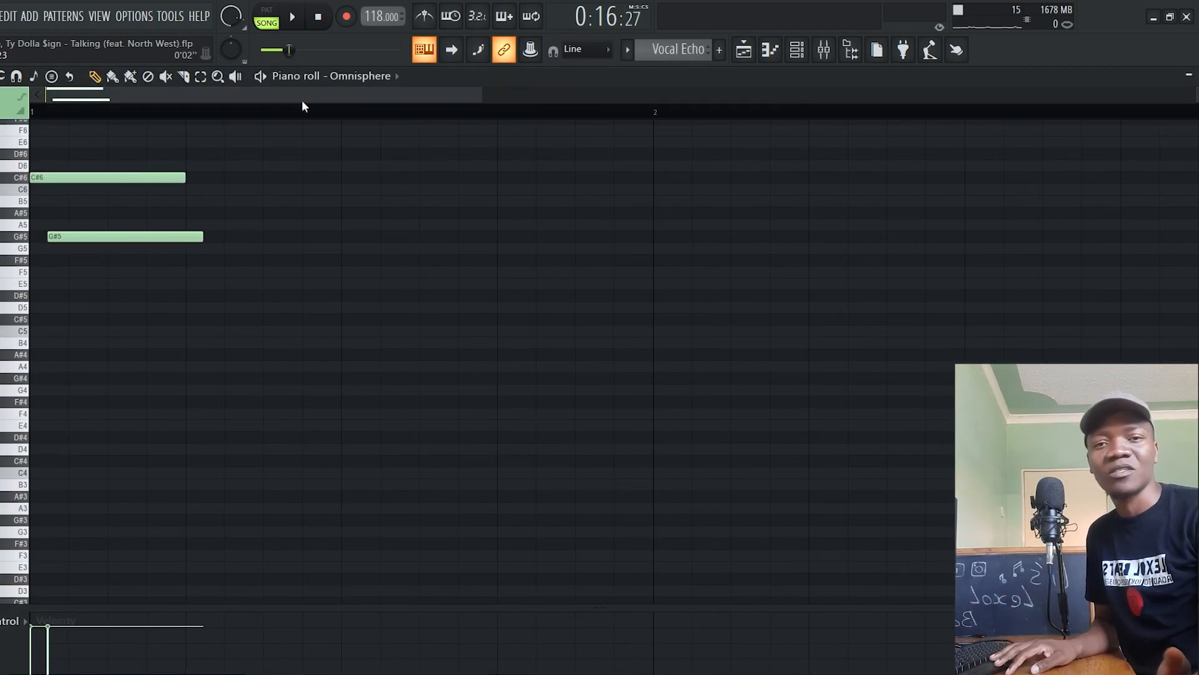
key("F6")
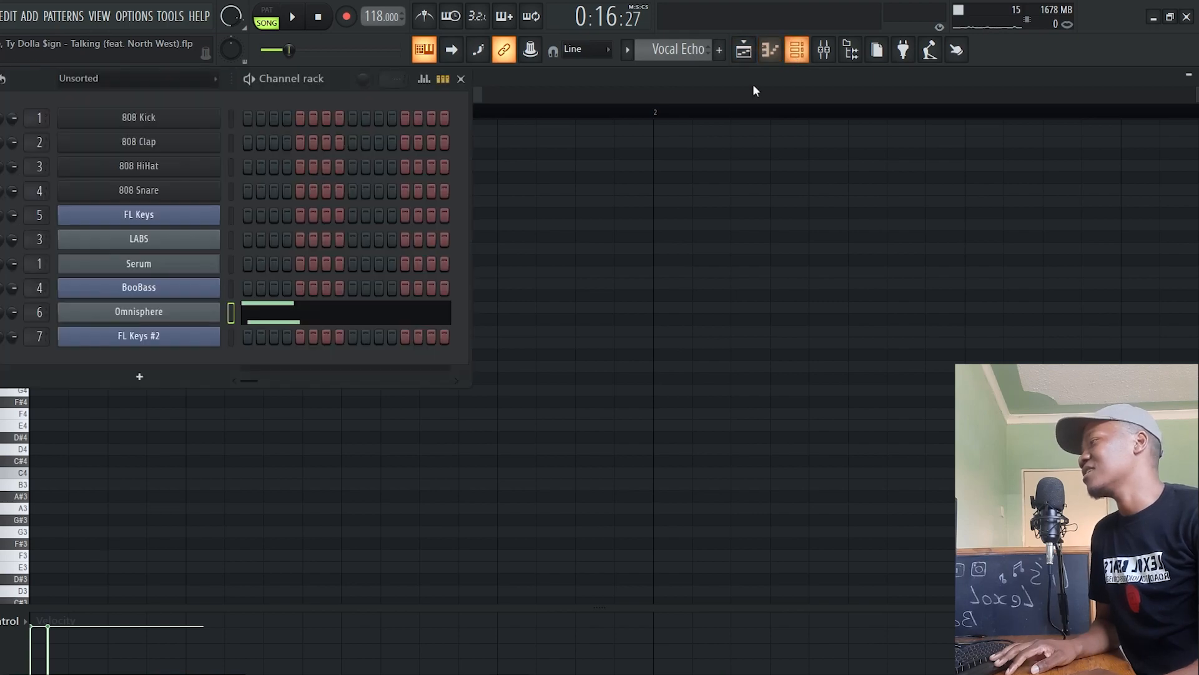
left_click(143, 318)
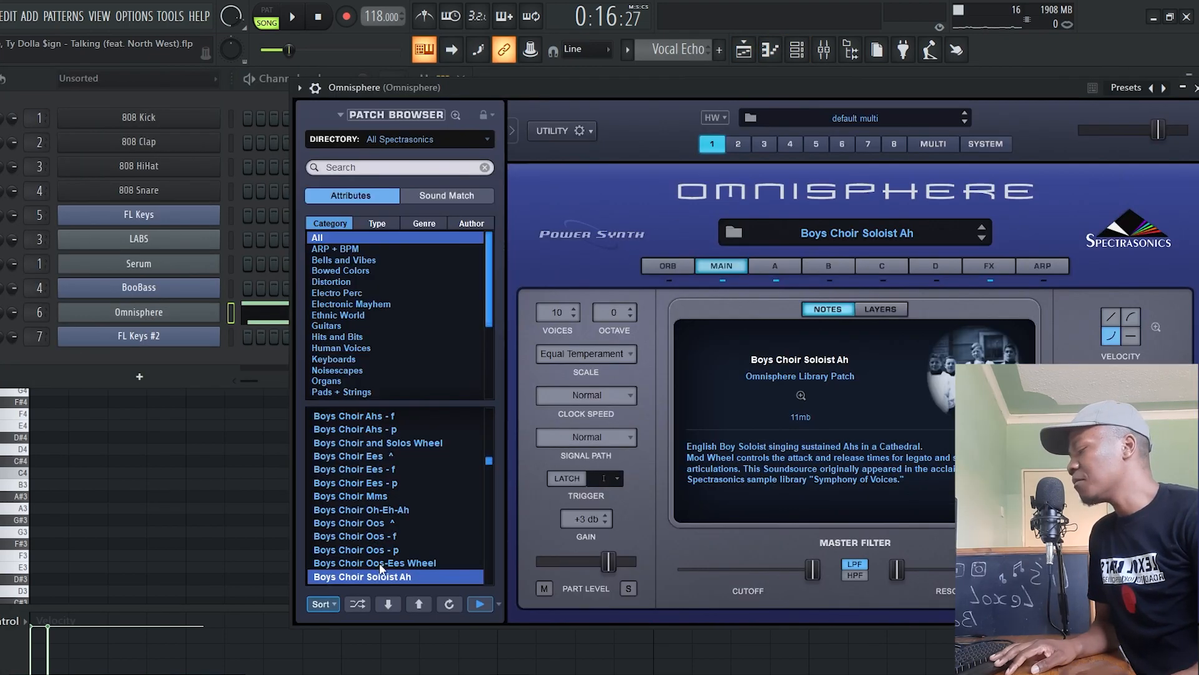
left_click(294, 19)
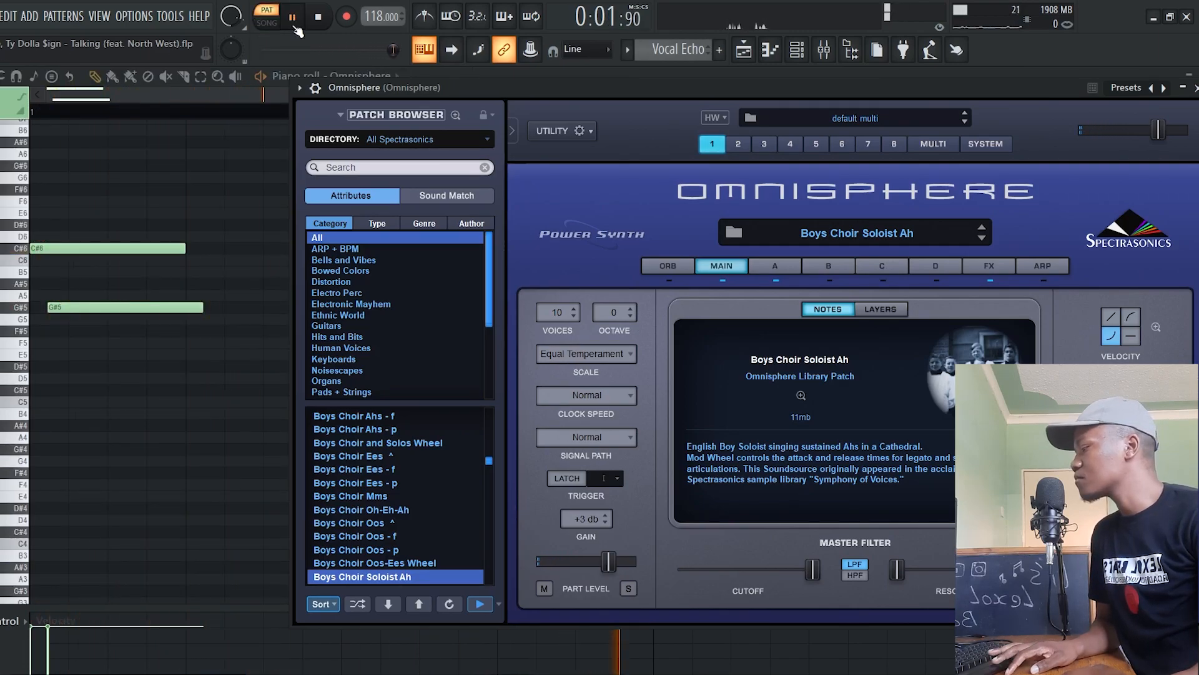
key("space")
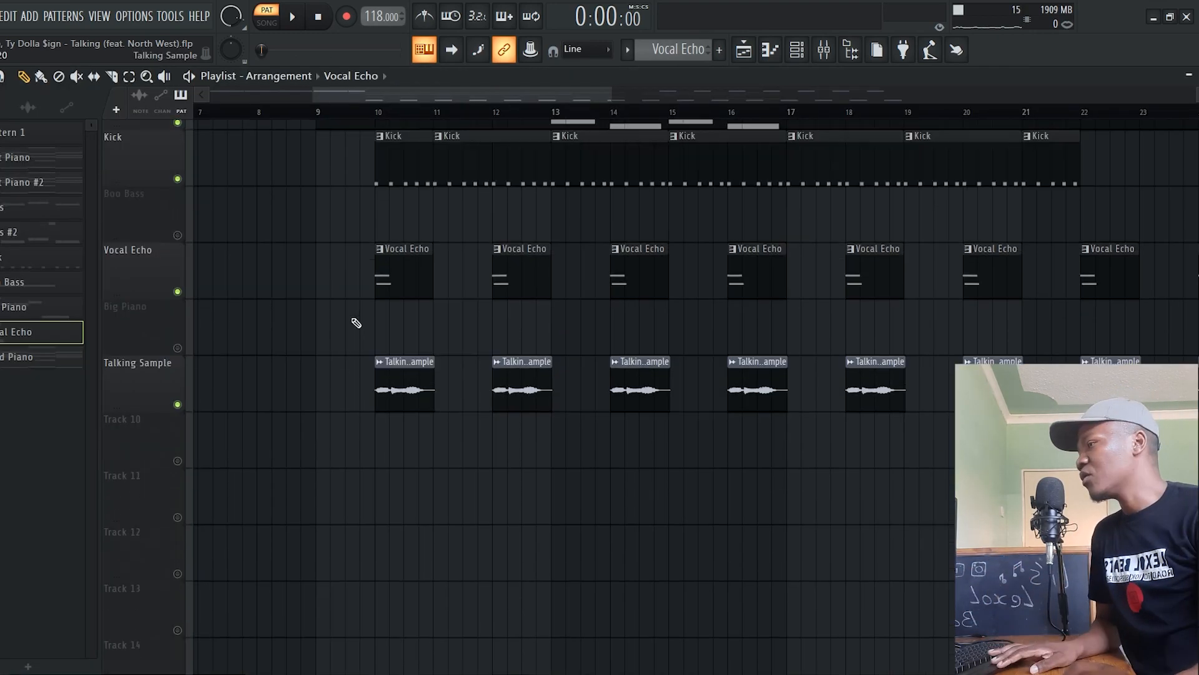
Preview the Talking Sample clip at bar 10 and play the arrangement from bar 9 with it included
scroll(325, 312, "up", 1)
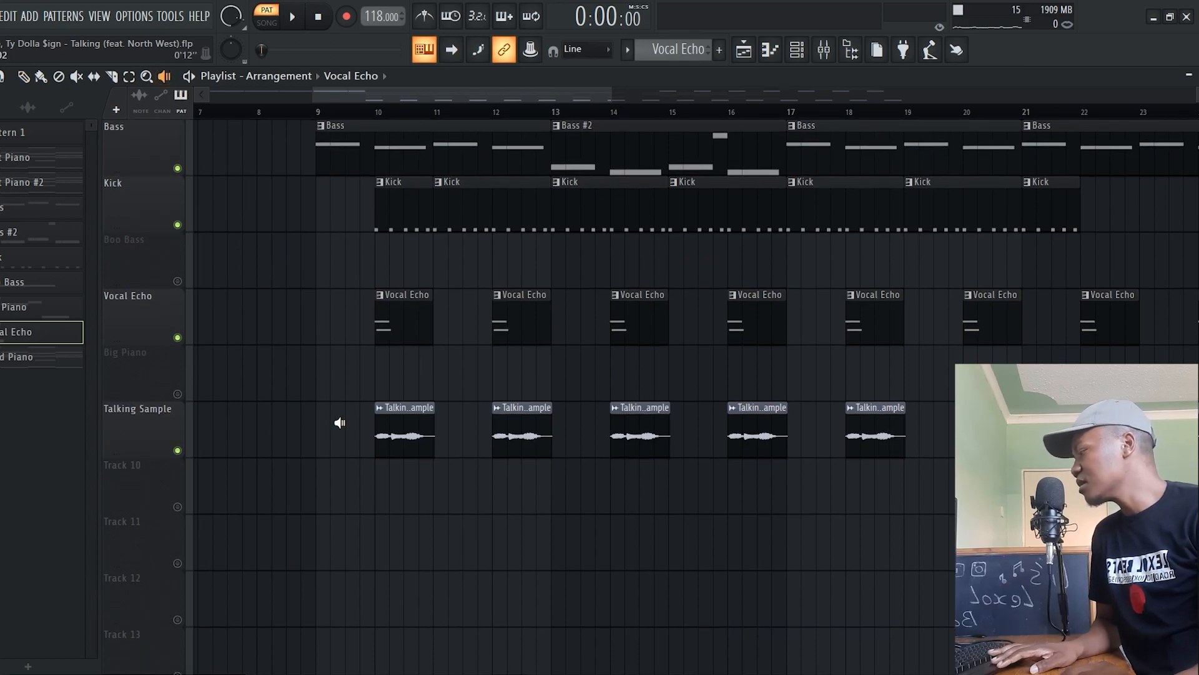
left_click(401, 431)
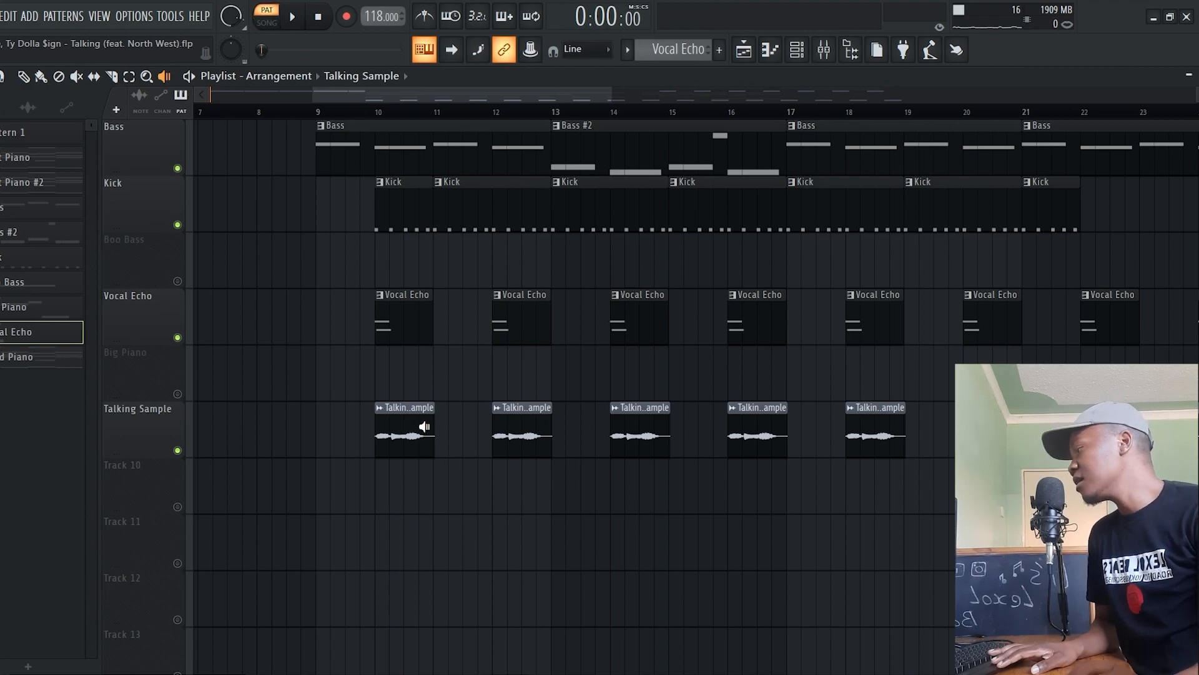
scroll(424, 427, "up", 3)
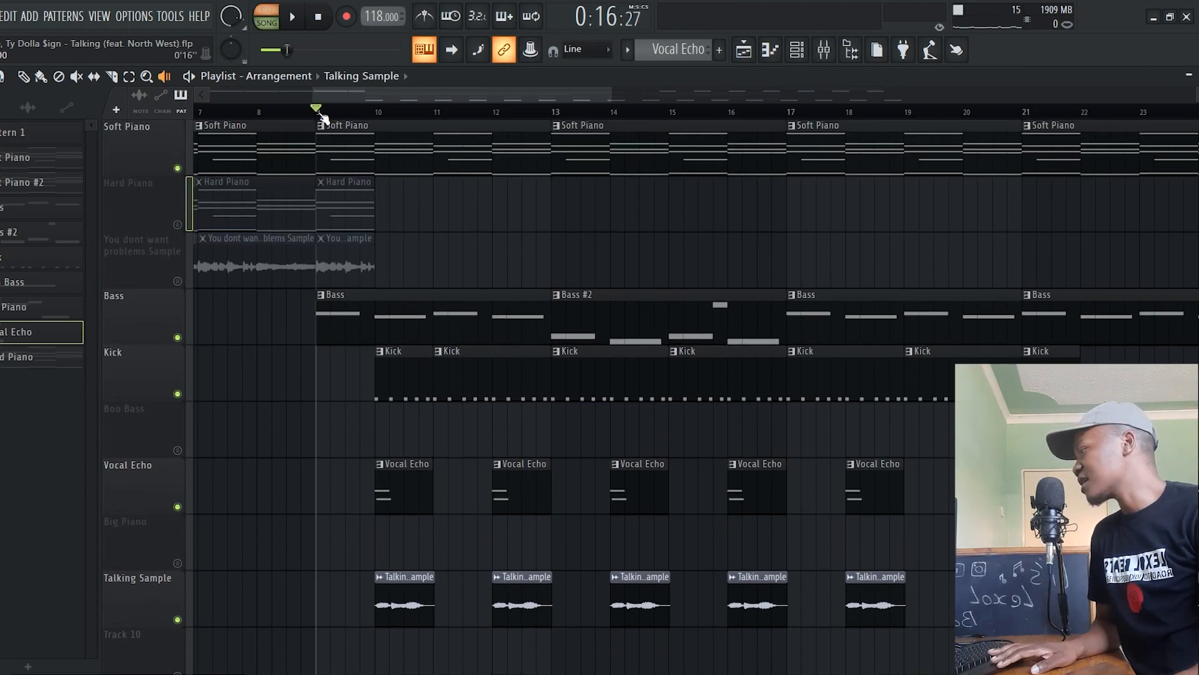
key("space")
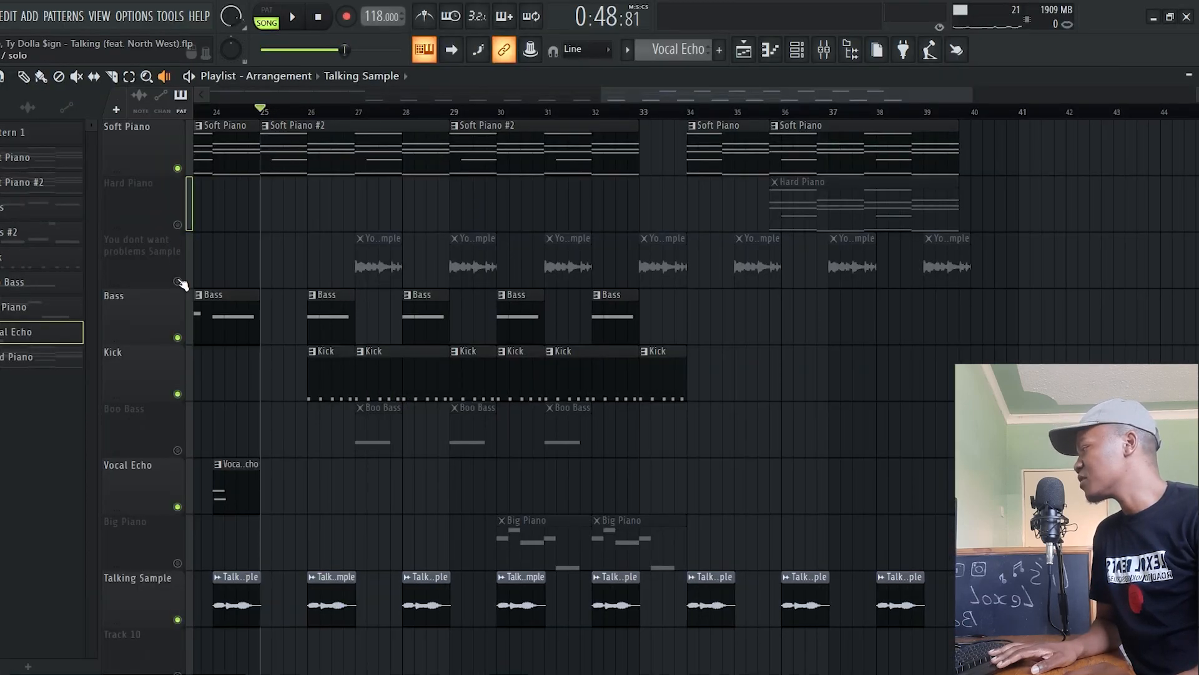
Unmute the You dont want problems Sample track, preview the first Boo Bass clip, and examine the Boo Bass and Big Piano notes
left_click(179, 281)
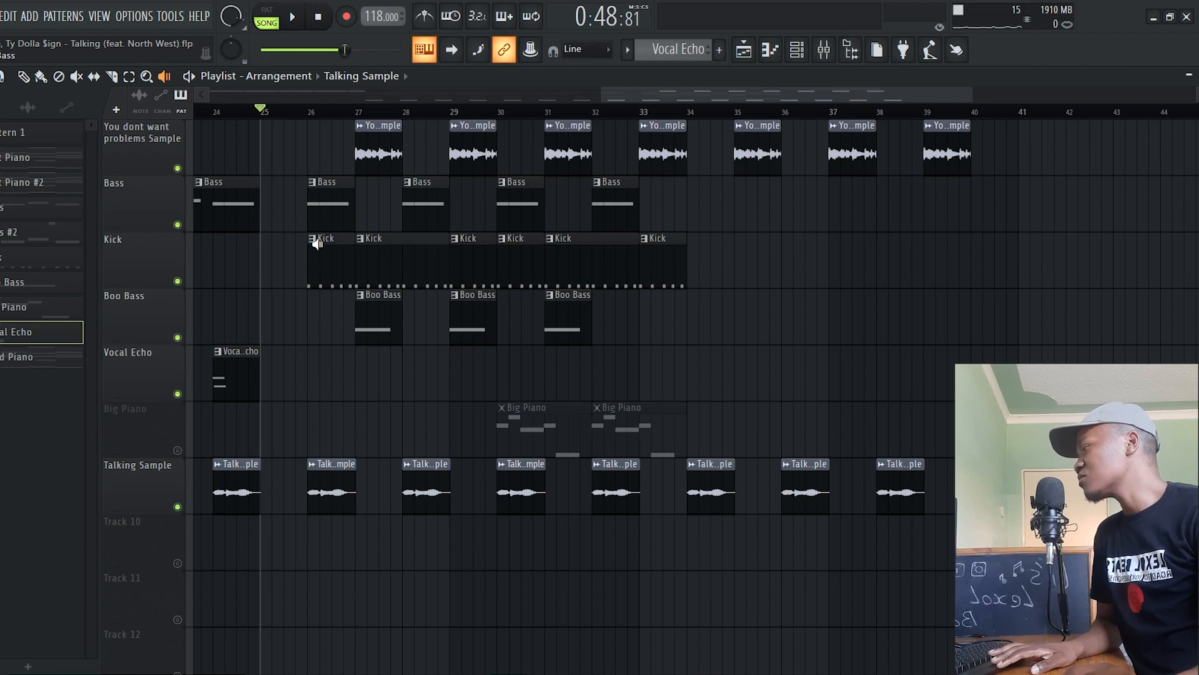
scroll(316, 250, "up", 1)
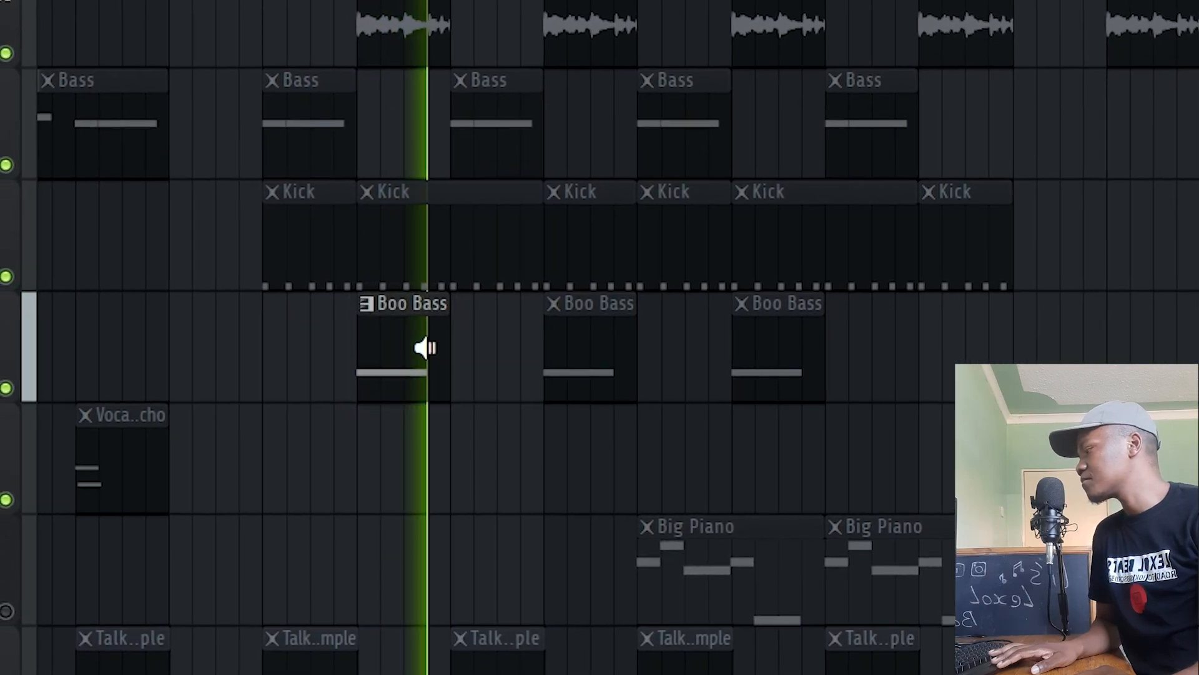
right_click(362, 347)
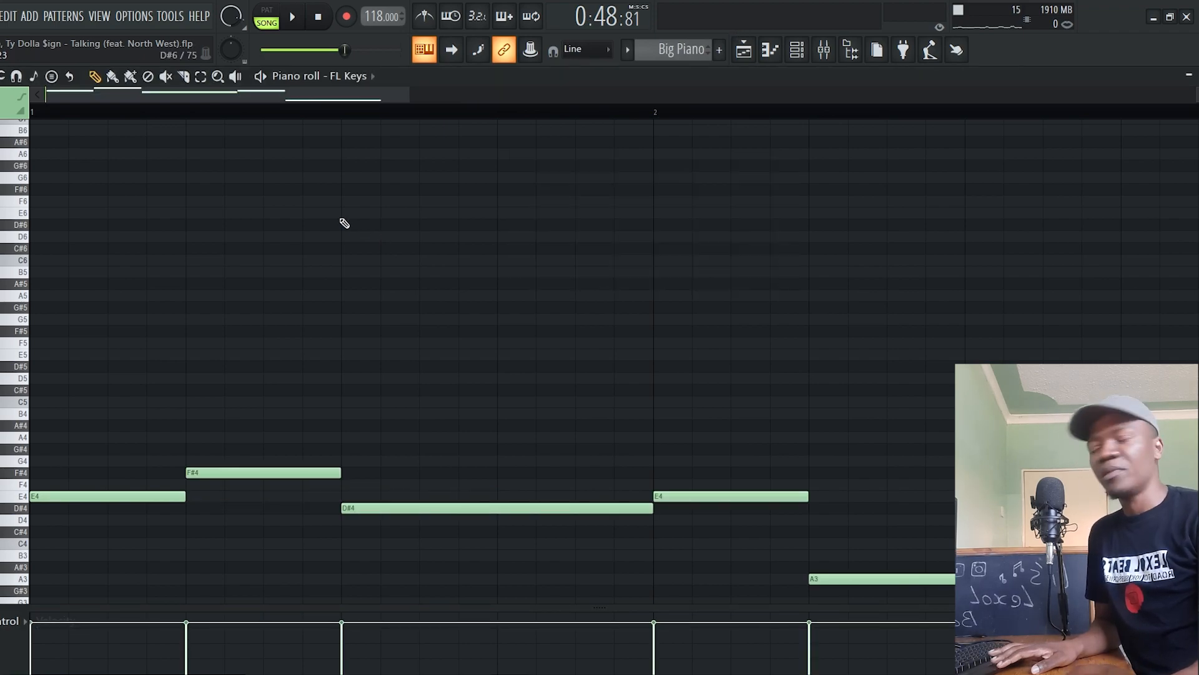
scroll(332, 283, "down", 4)
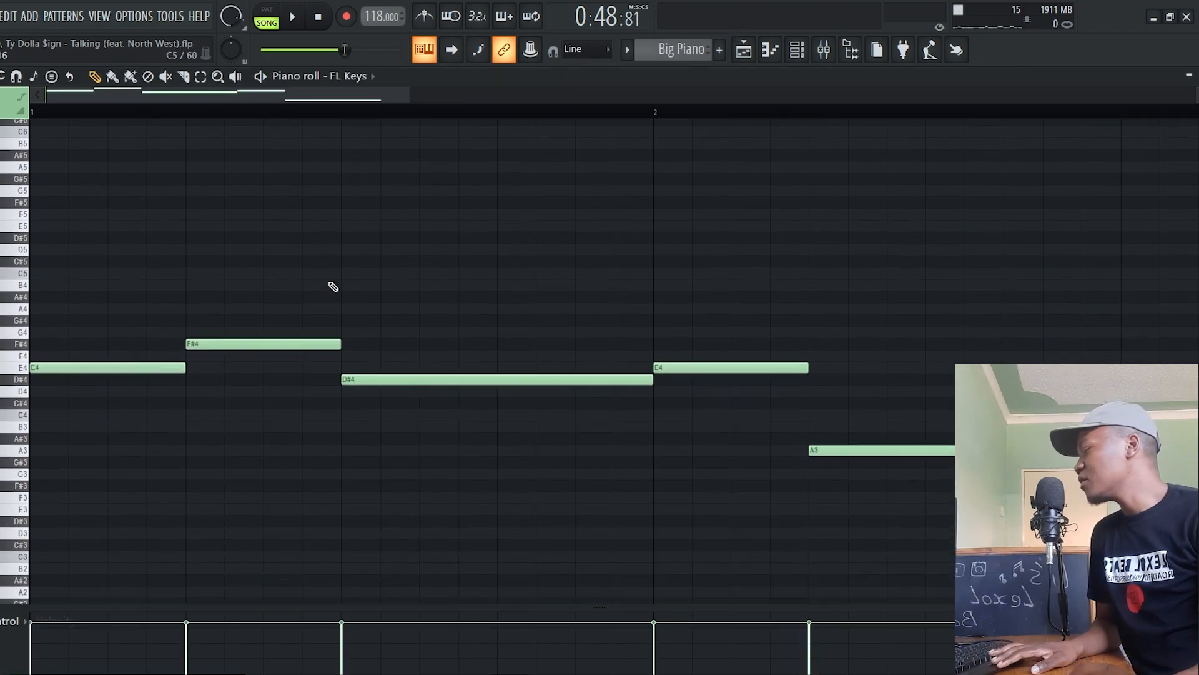
Play the Big Piano pattern while viewing all of its notes
scroll(241, 114, "down", 3)
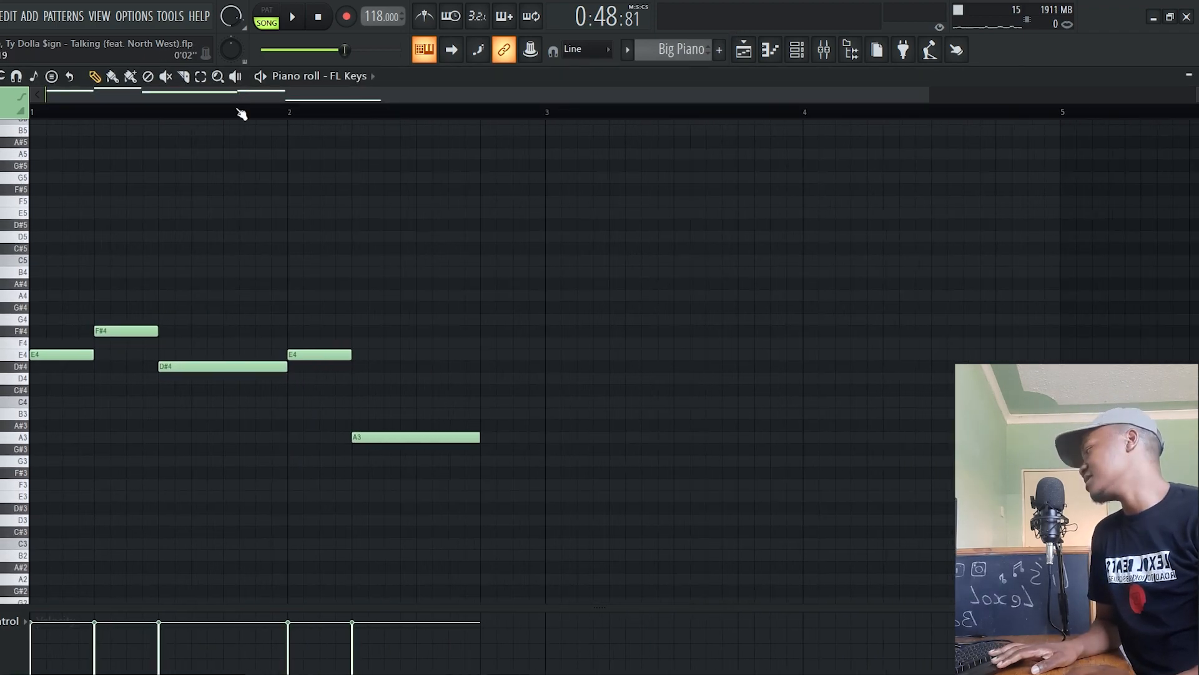
left_click(262, 79)
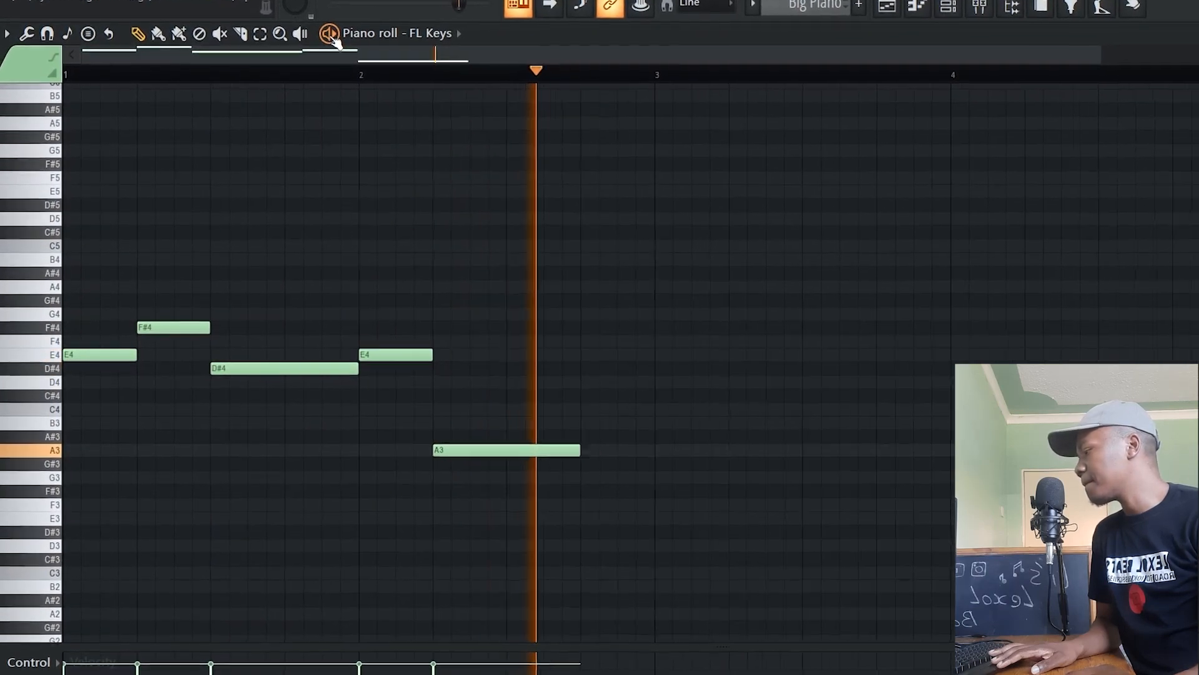
key("space")
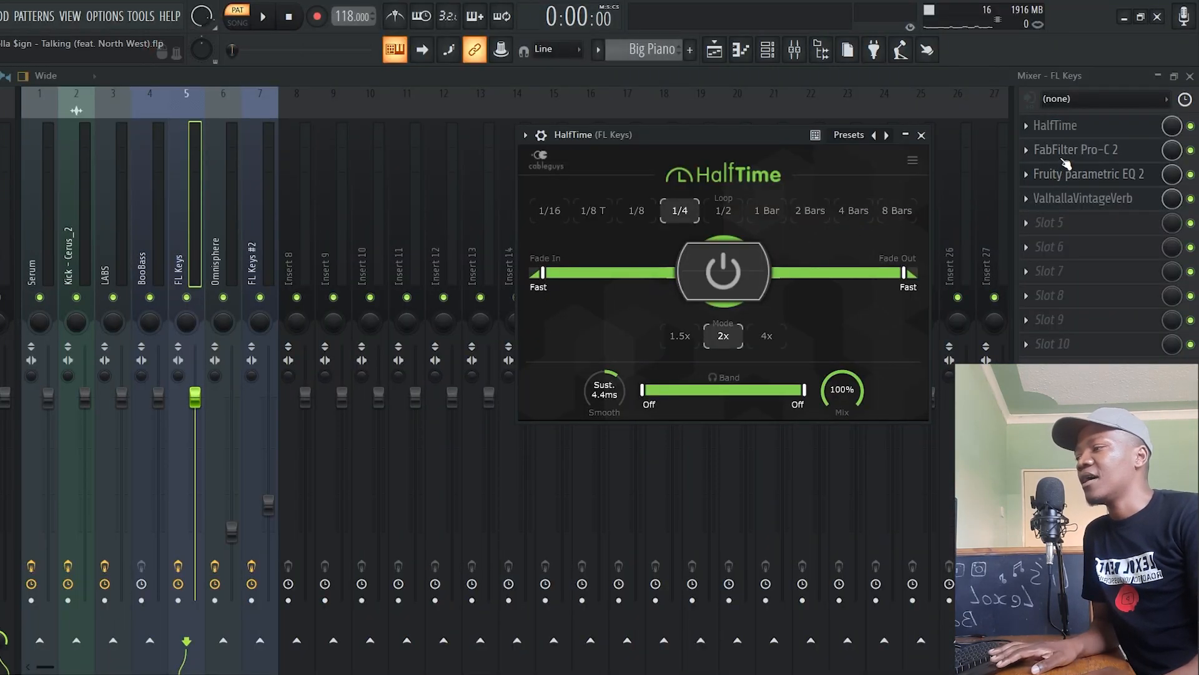
Inspect FabFilter Pro-C 2 on the FL Keys insert, bypass it, Fruity parametric EQ 2 and ValhallaVintageVerb, and play the pattern with only HalfTime
left_click(1125, 150)
left_click_drag(305, 236, 591, 142)
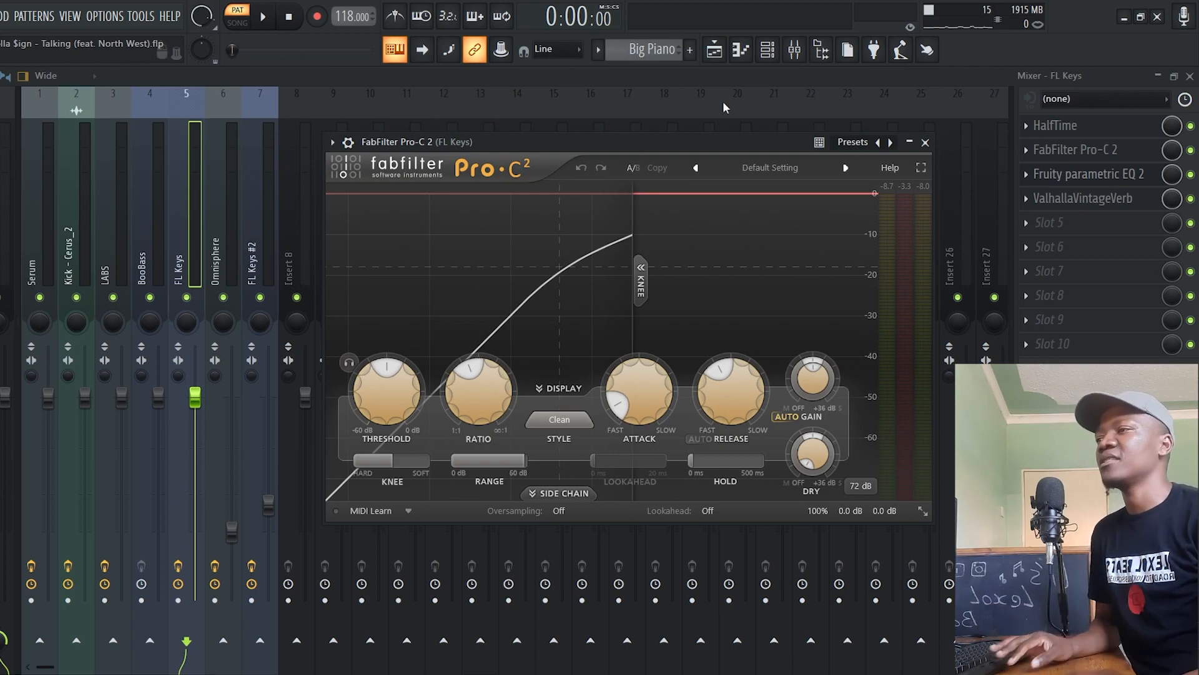
left_click(1190, 150)
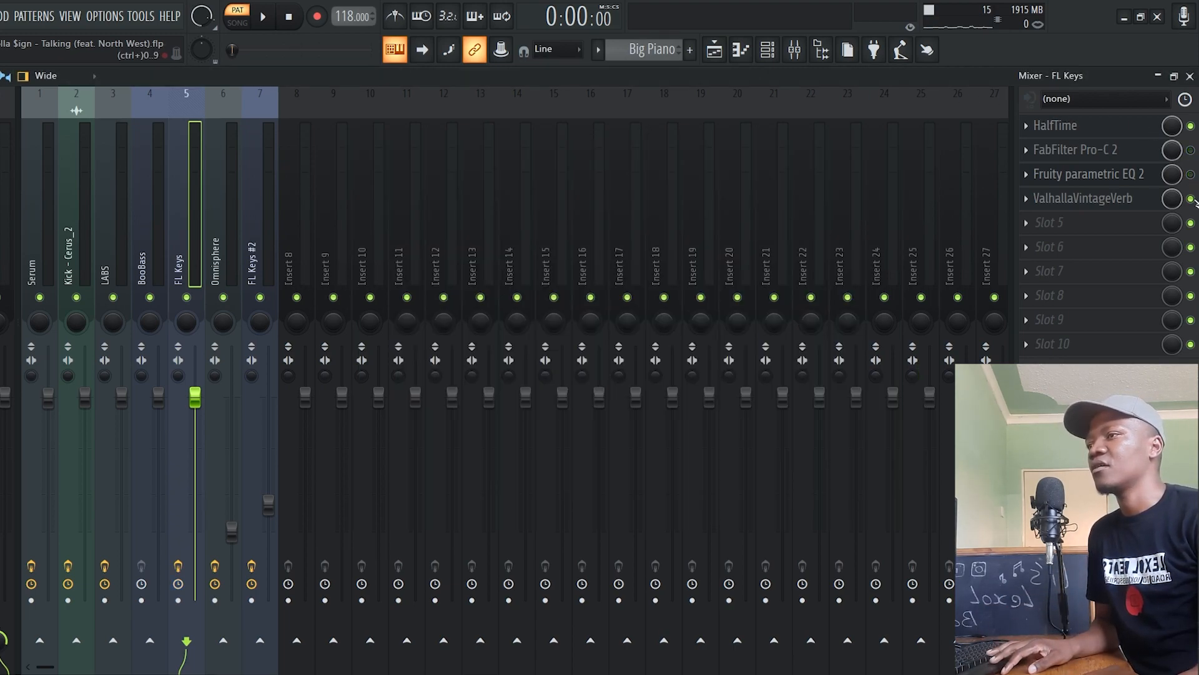
left_click(1190, 198)
key("space")
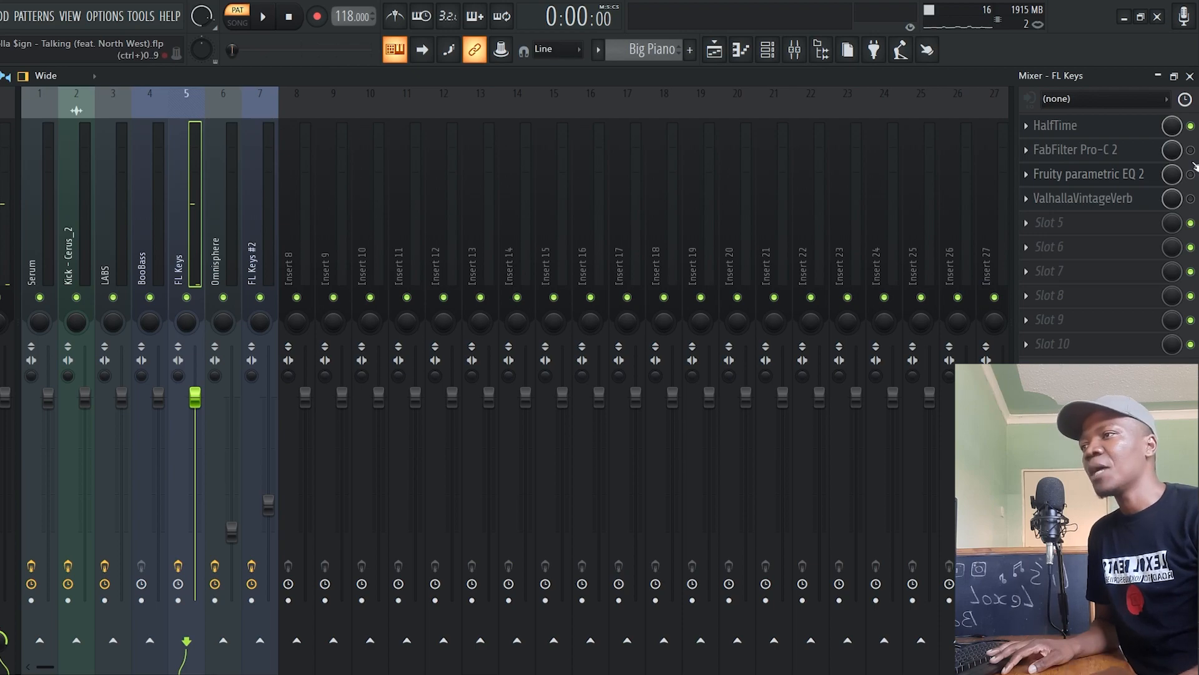
Re-enable FabFilter Pro-C 2 on the FL Keys insert and play the Big Piano pattern through the compressor
left_click(1105, 156)
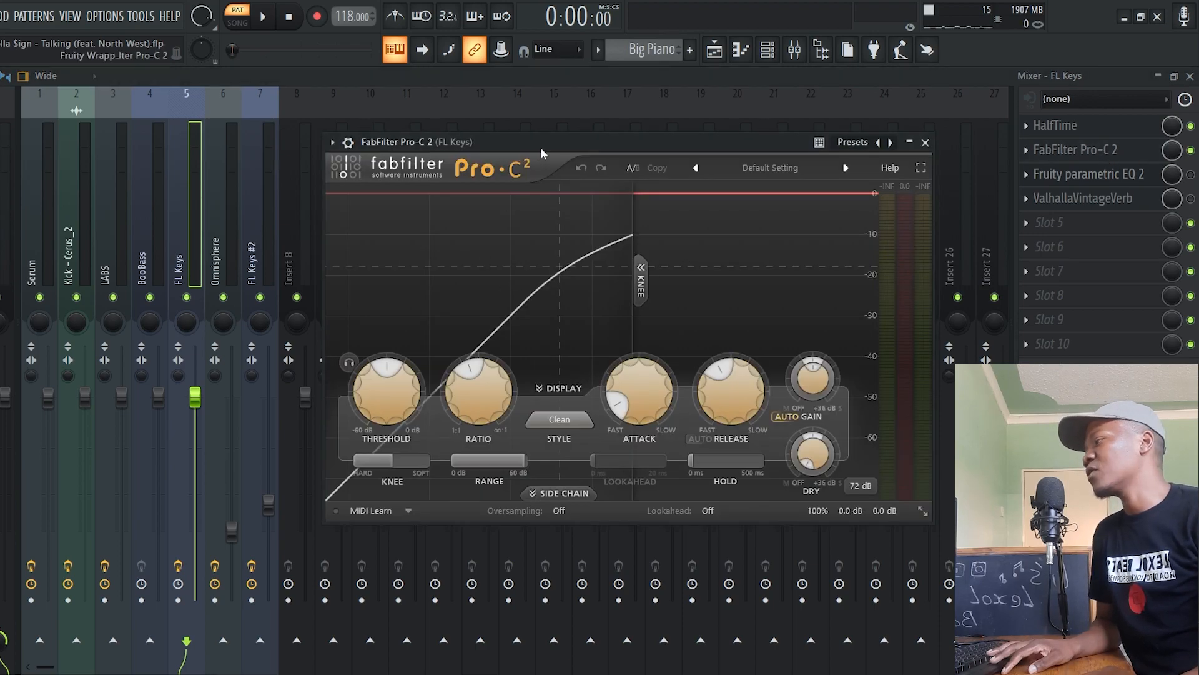
left_click_drag(540, 147, 613, 131)
key("space")
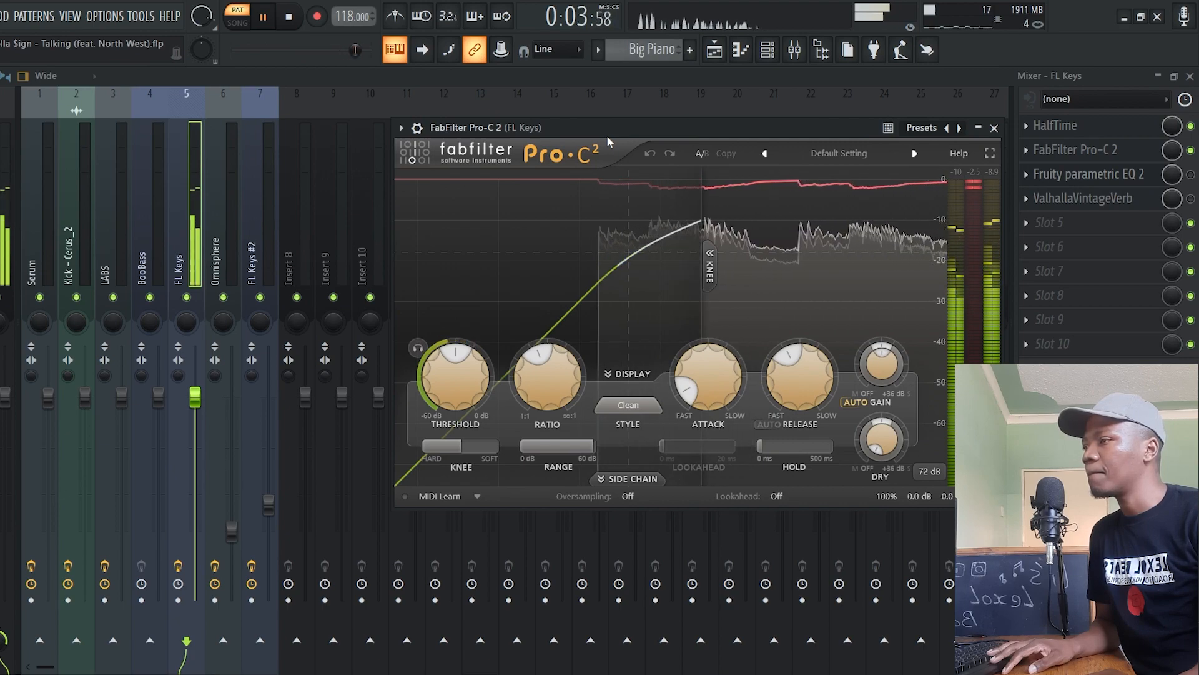
key("space")
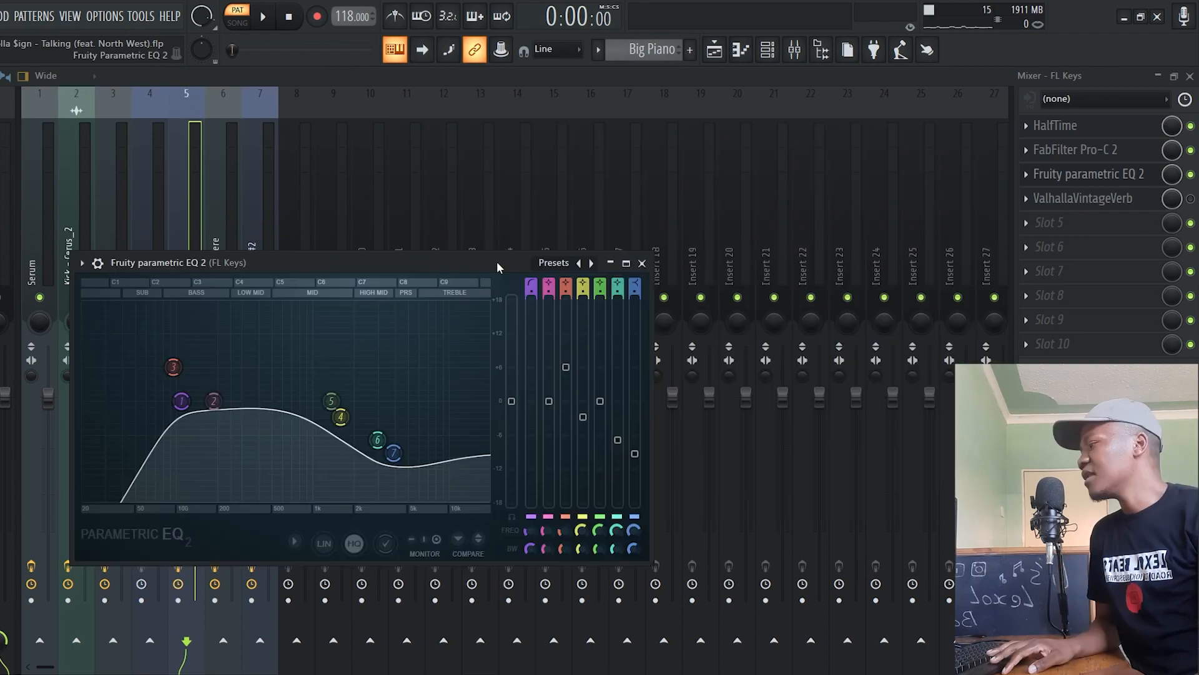
Re-enable Fruity parametric EQ 2 and ValhallaVintageVerb on FL Keys, inspect their settings, and play the pattern through each
left_click_drag(497, 265, 868, 133)
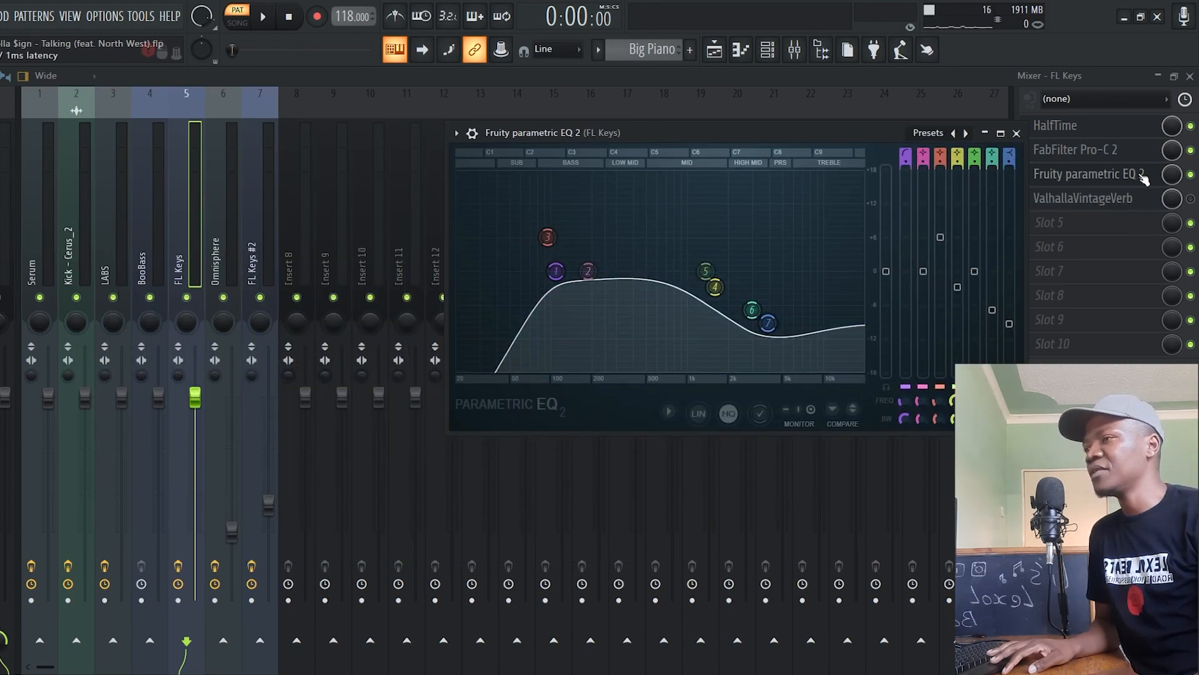
key("space")
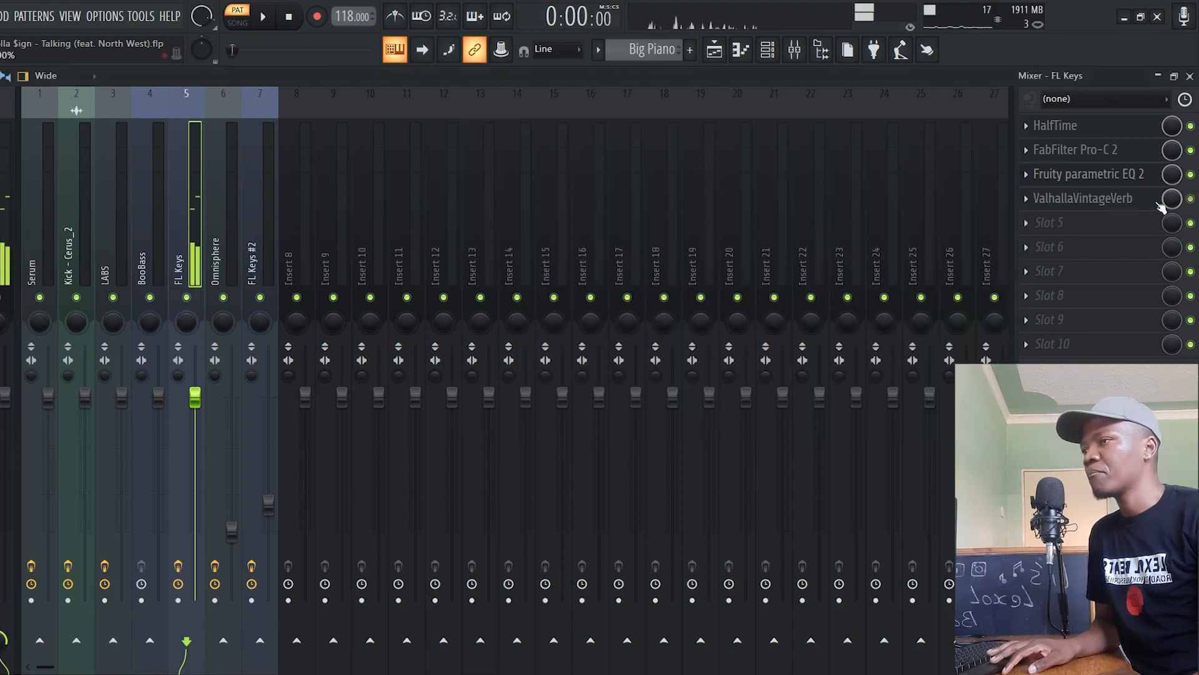
left_click(1145, 203)
left_click_drag(488, 281, 657, 156)
key("space")
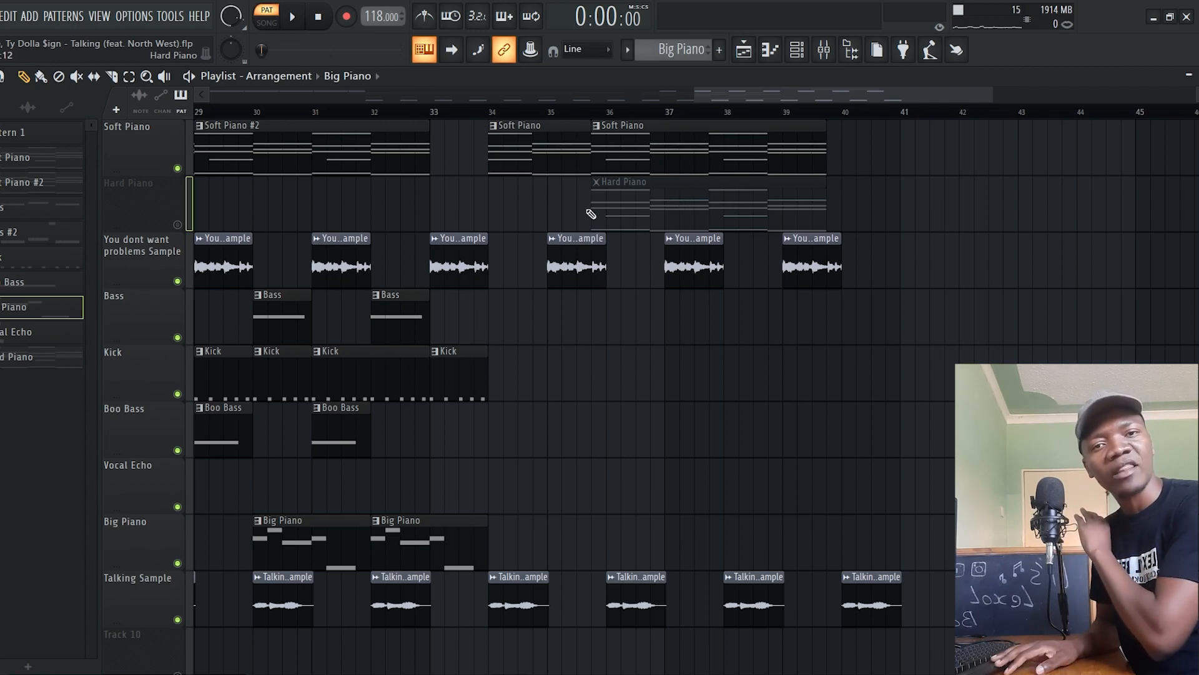
Unmute the Hard Piano track in the arrangement
left_click(179, 225)
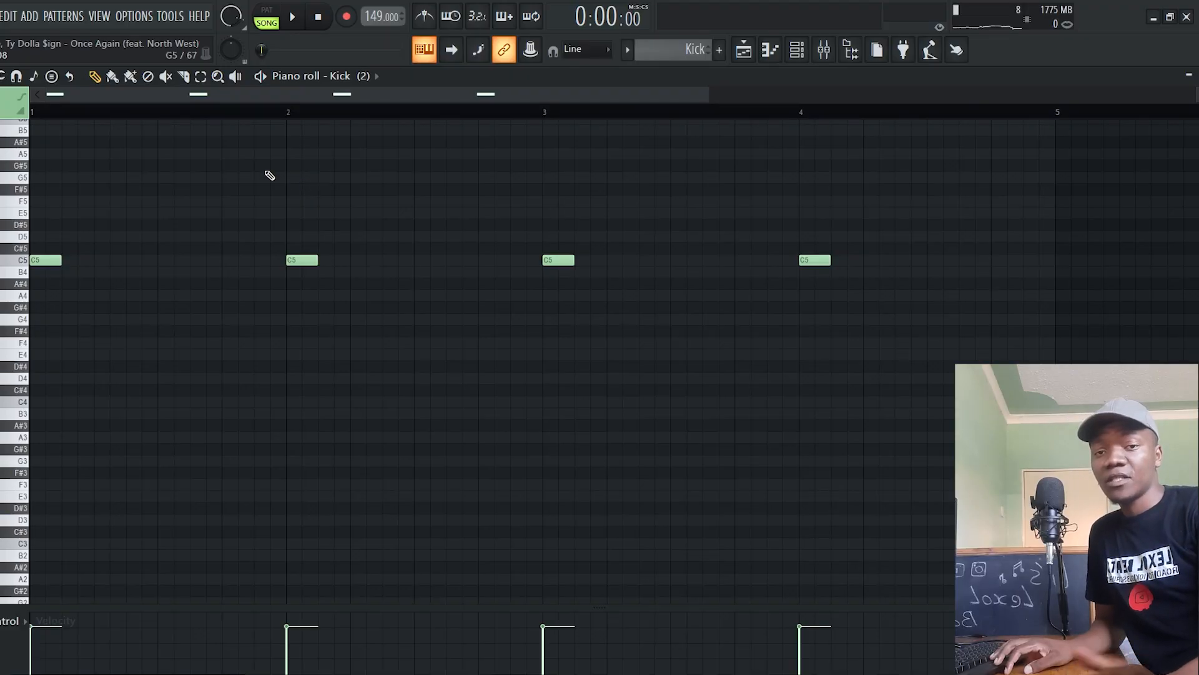
Play the Kick pattern of the Once Again project and open the Saw Bass pattern from the arrangement
left_click(270, 78)
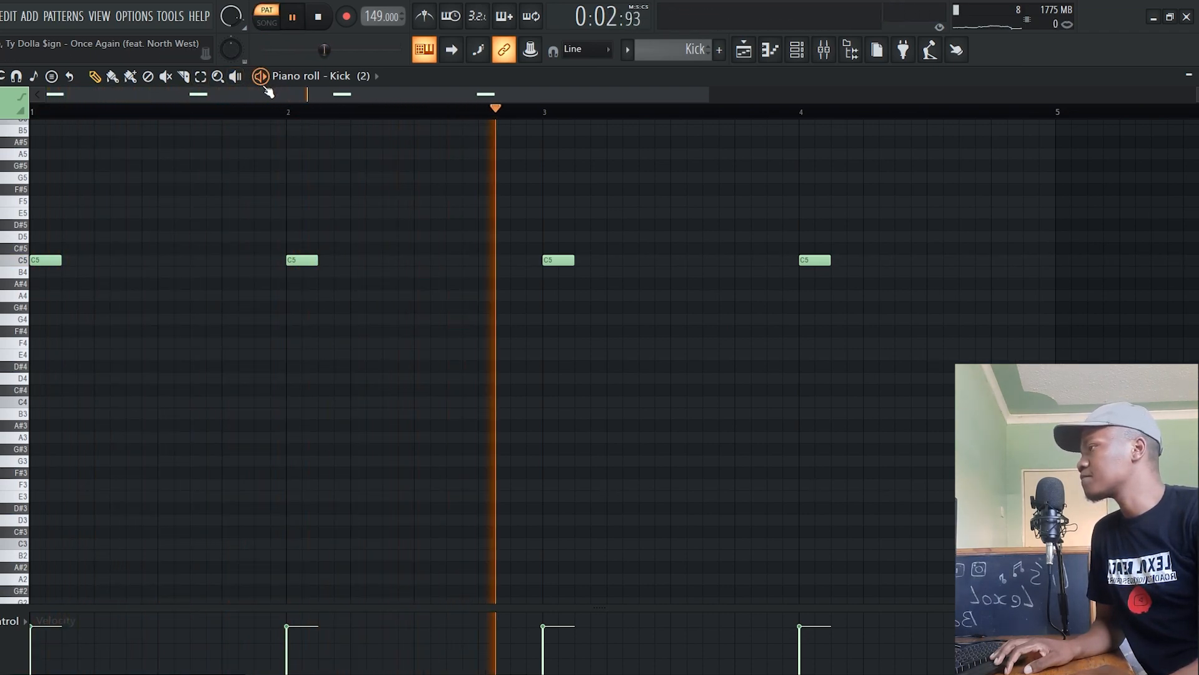
key("space")
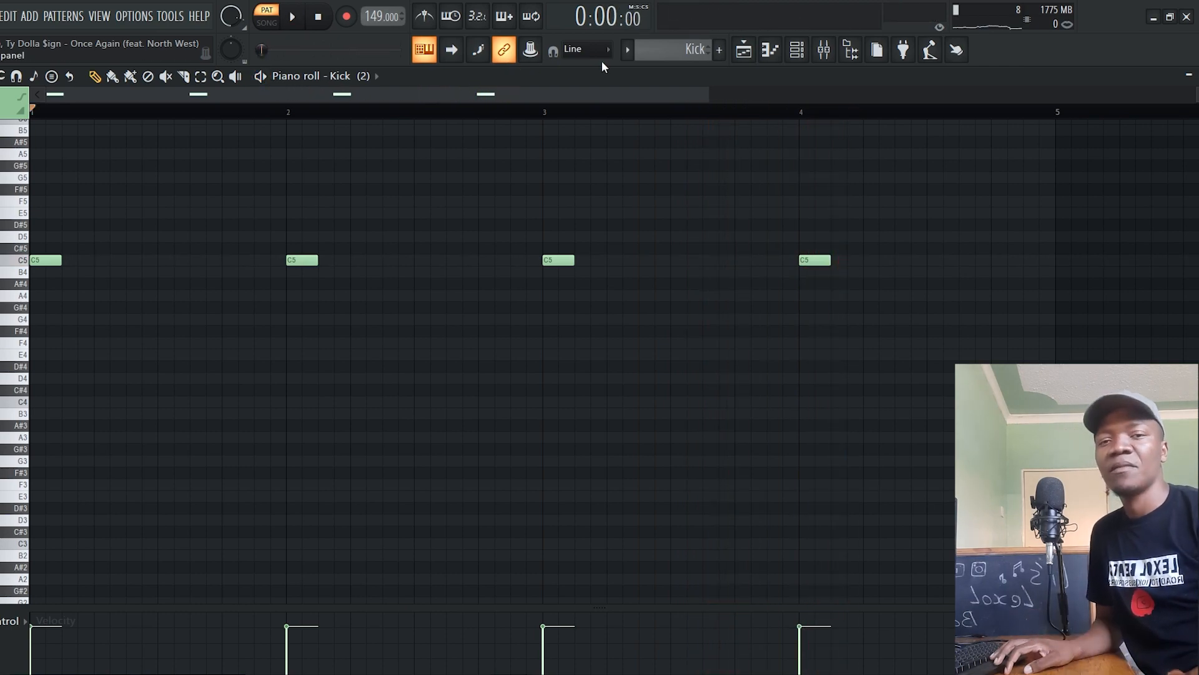
left_click(744, 50)
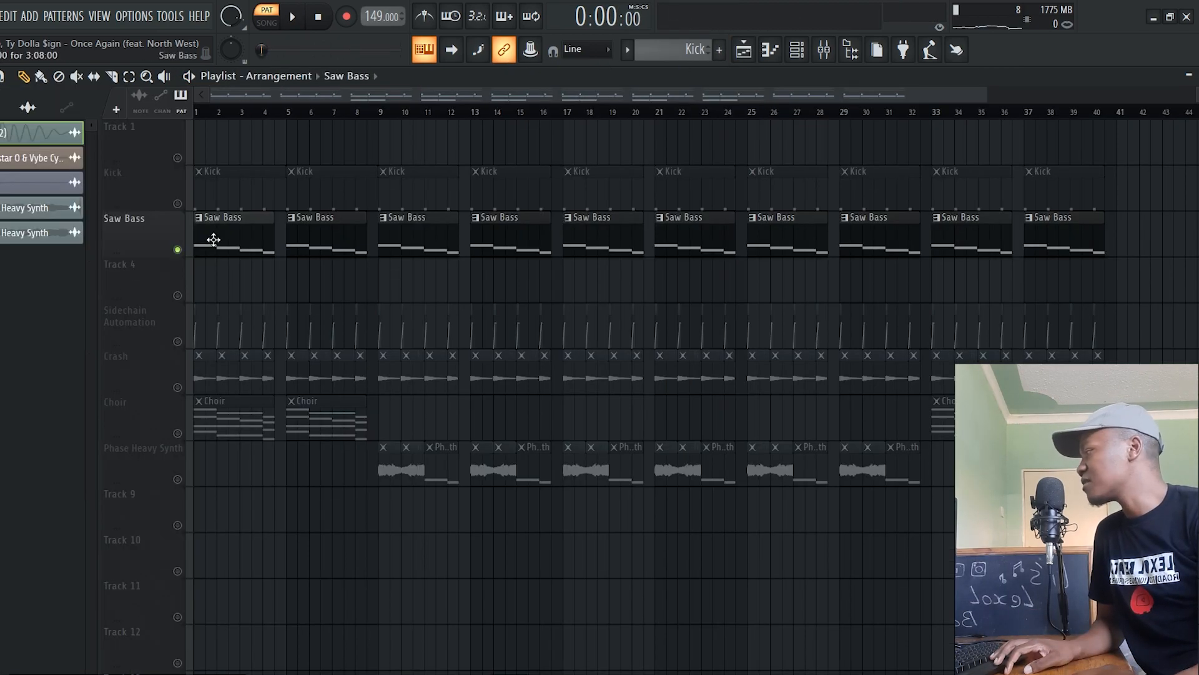
double_click(213, 239)
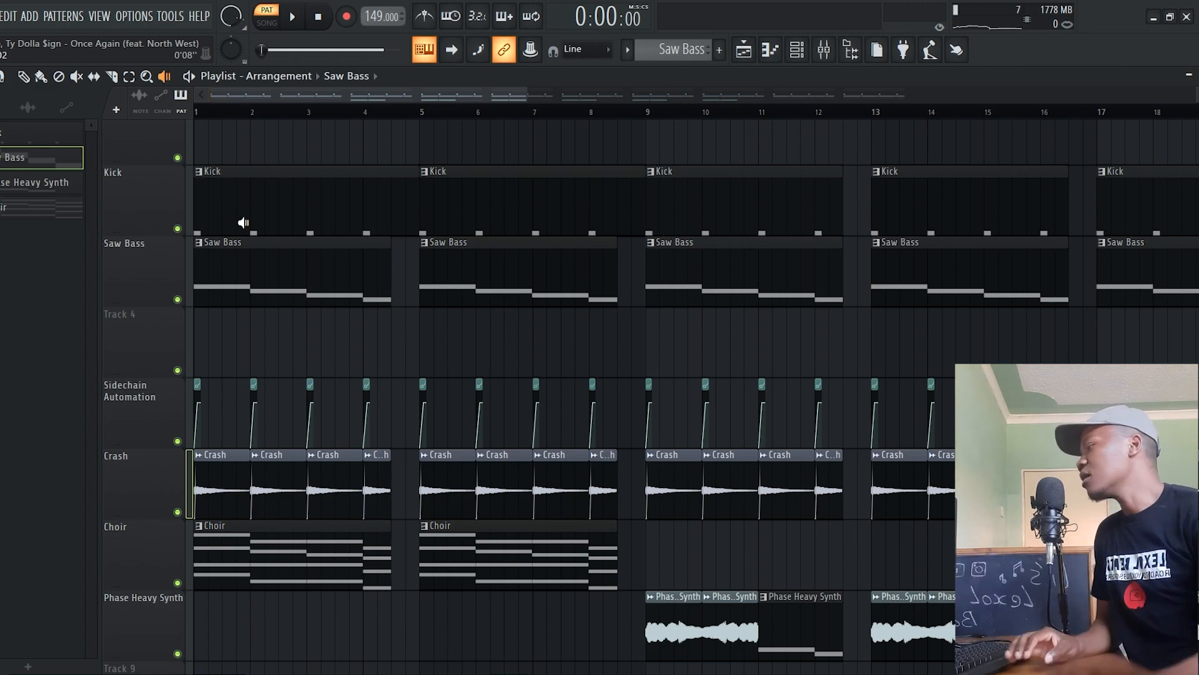
Examine the Side Chain insert and the routing of Serum #2 into it in the mixer, and return to the arrangement
key("F9")
left_click(219, 264)
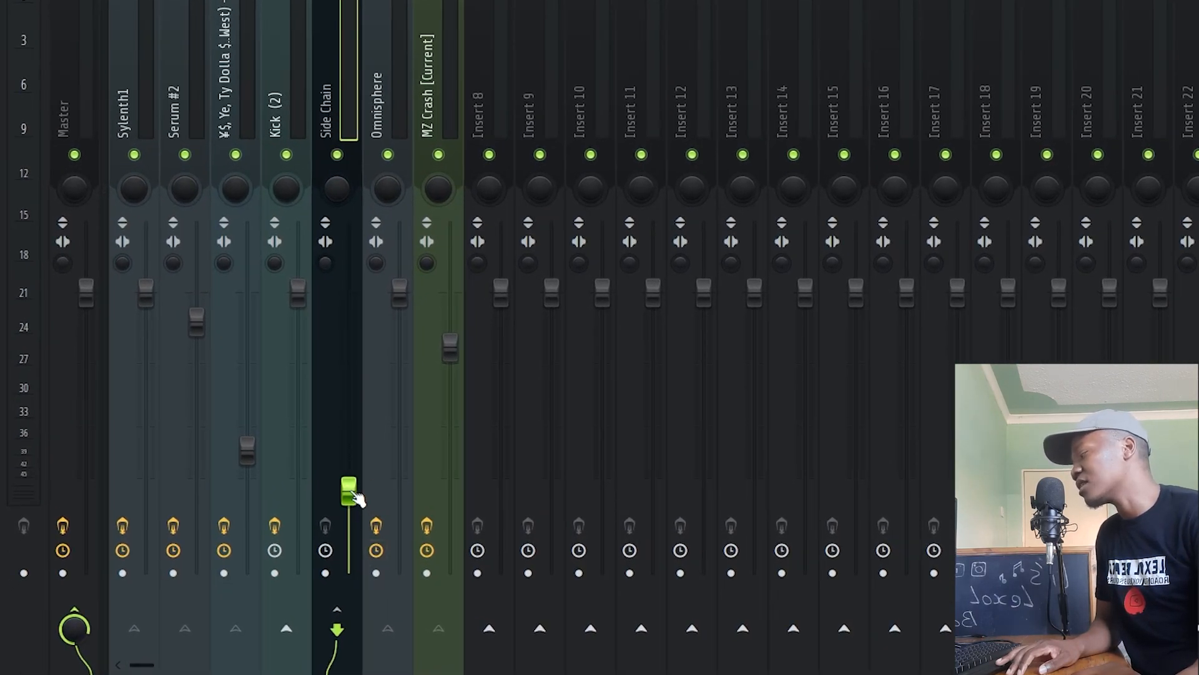
key("F9")
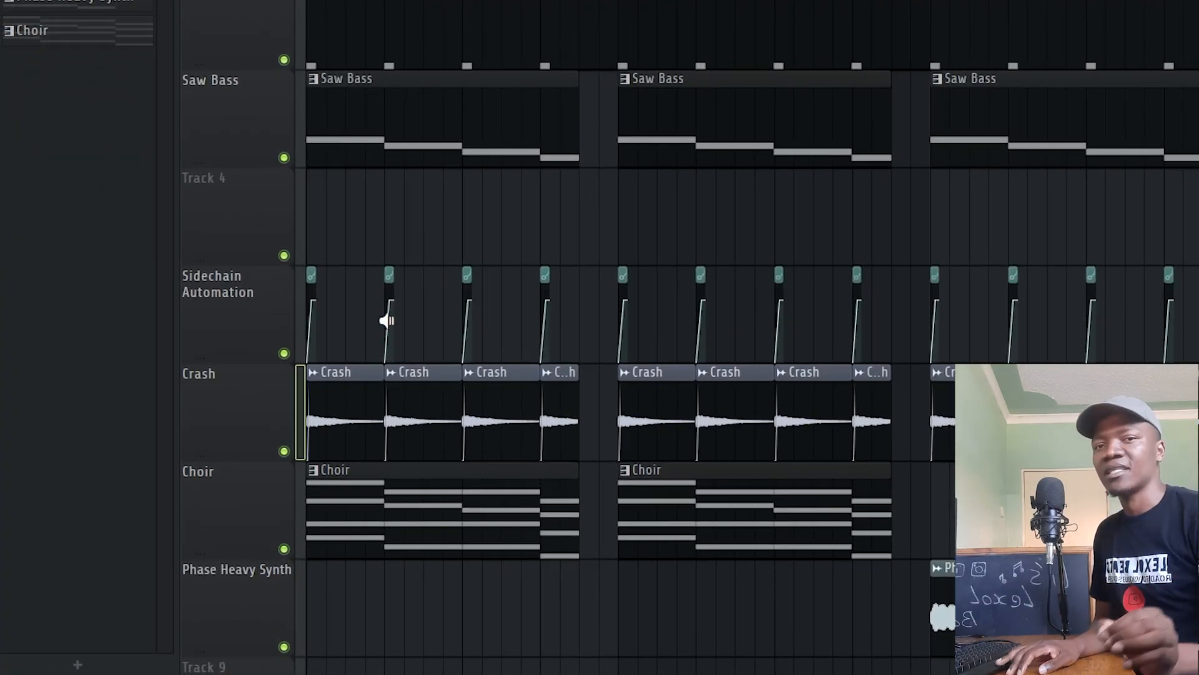
key("F9")
left_click(169, 81)
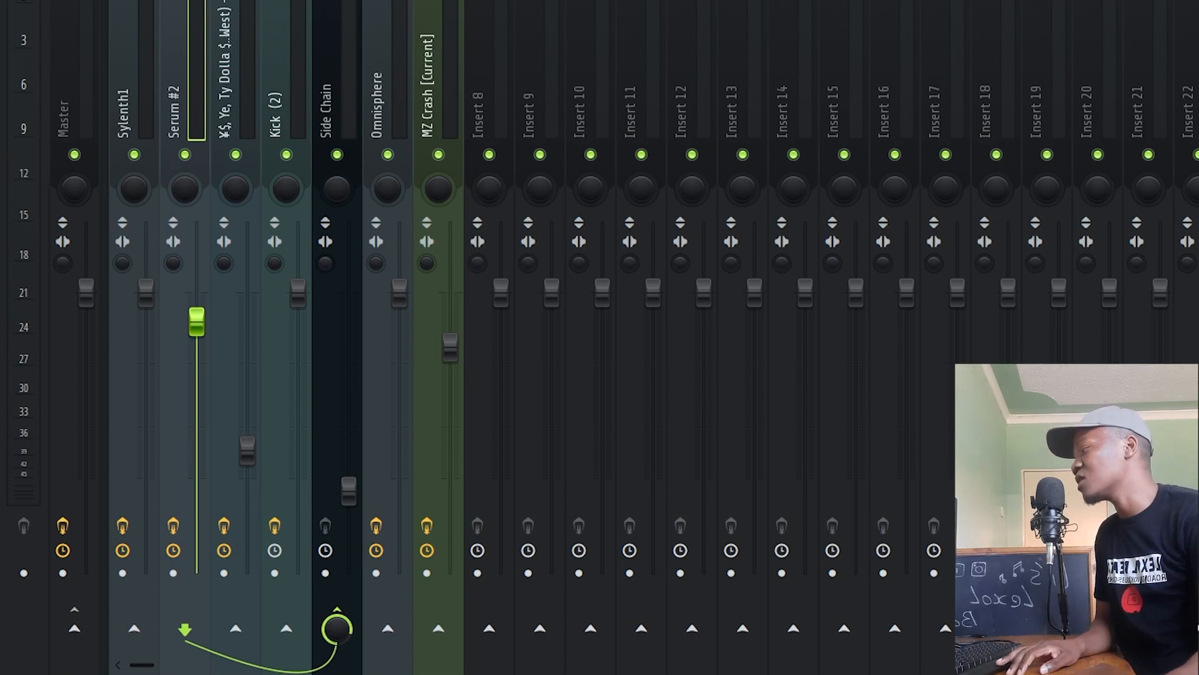
left_click(353, 65)
left_click(743, 49)
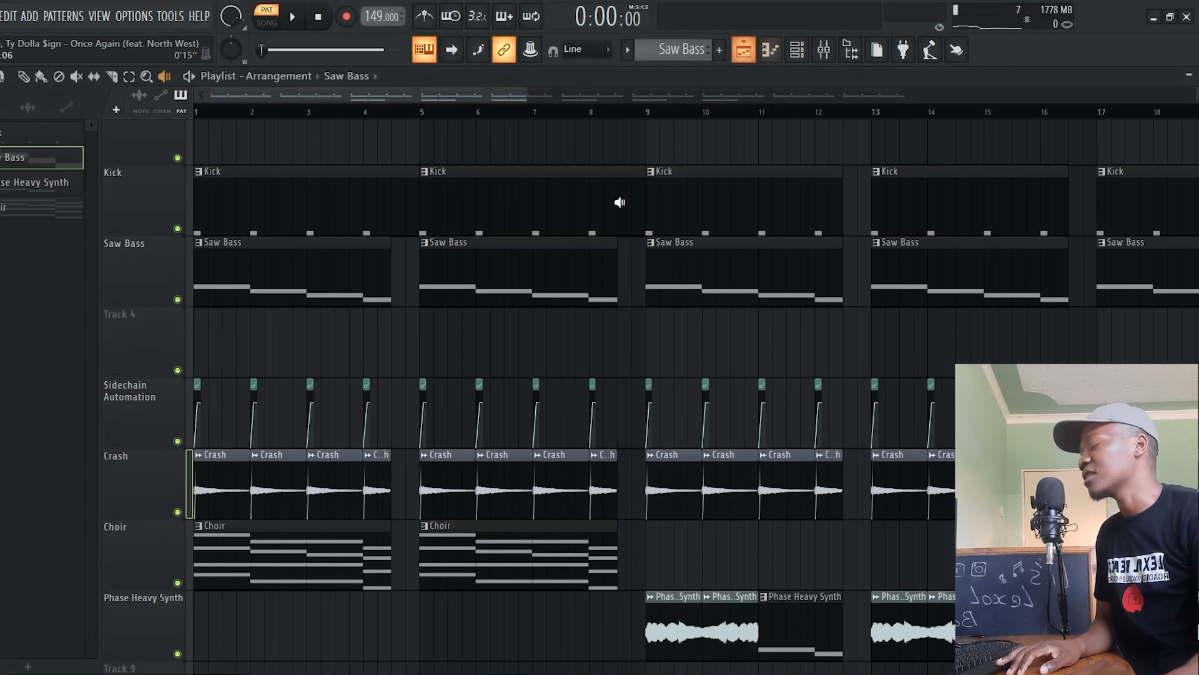
Solo the Kick track, unmute Saw Bass and Sidechain Automation, and preview the first Saw Bass clip with Kick muted
right_click(178, 229)
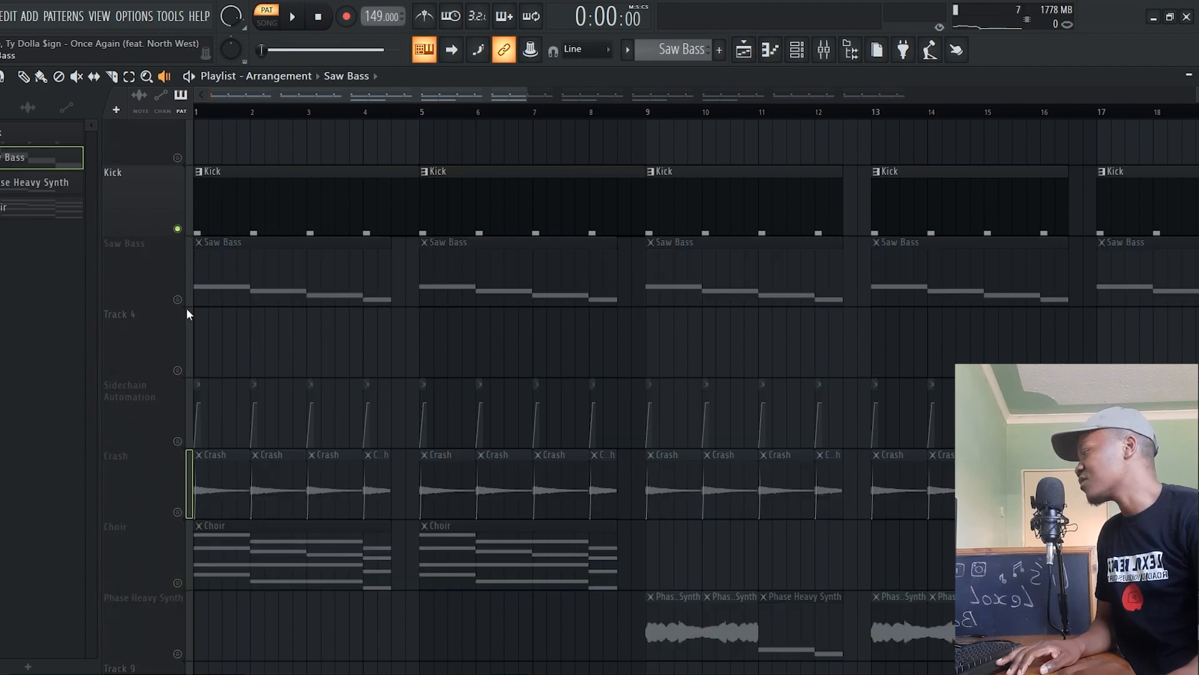
left_click(179, 301)
left_click(181, 432)
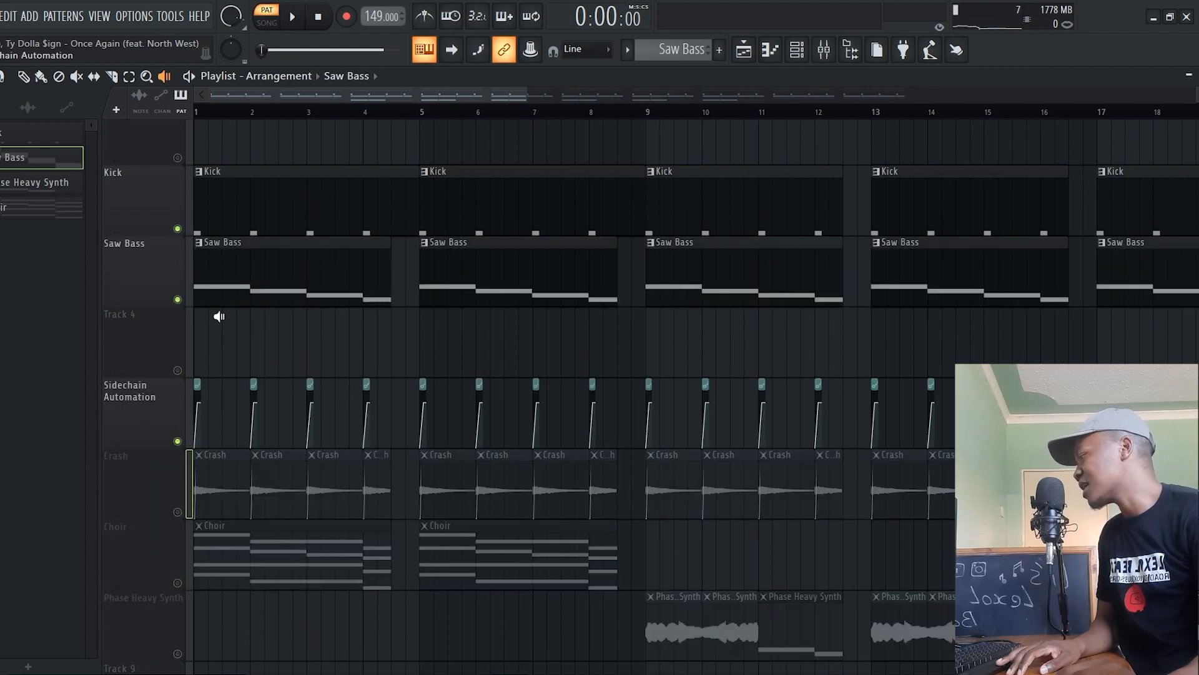
left_click(179, 230)
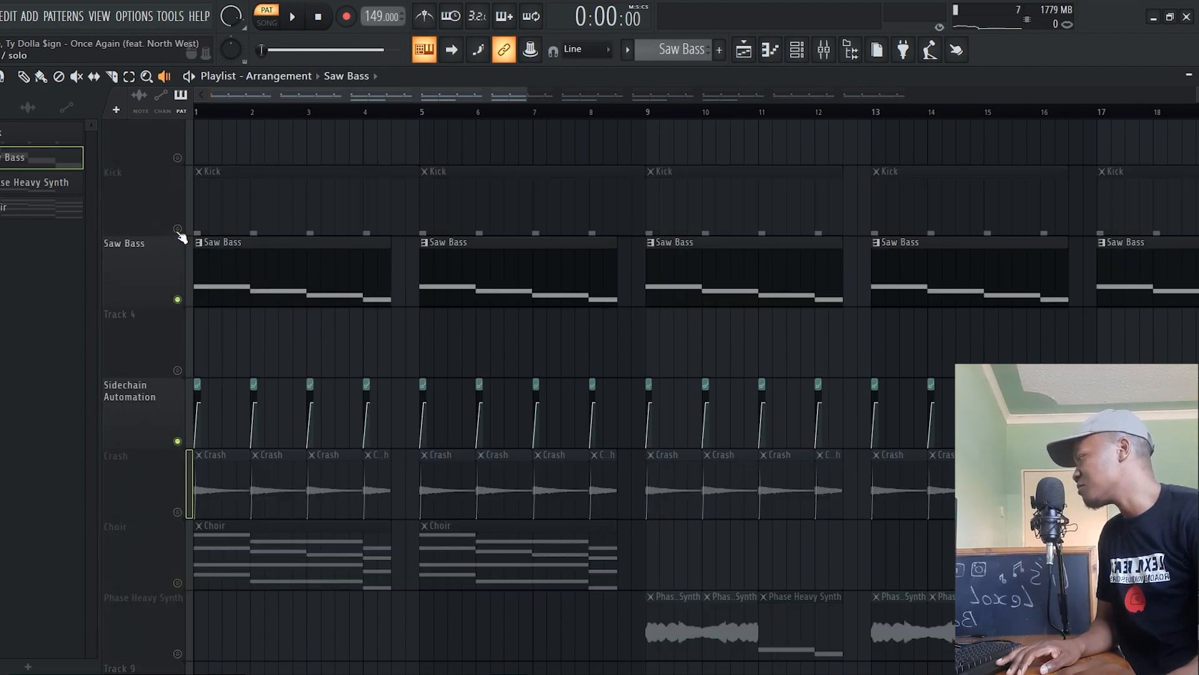
left_click(216, 272)
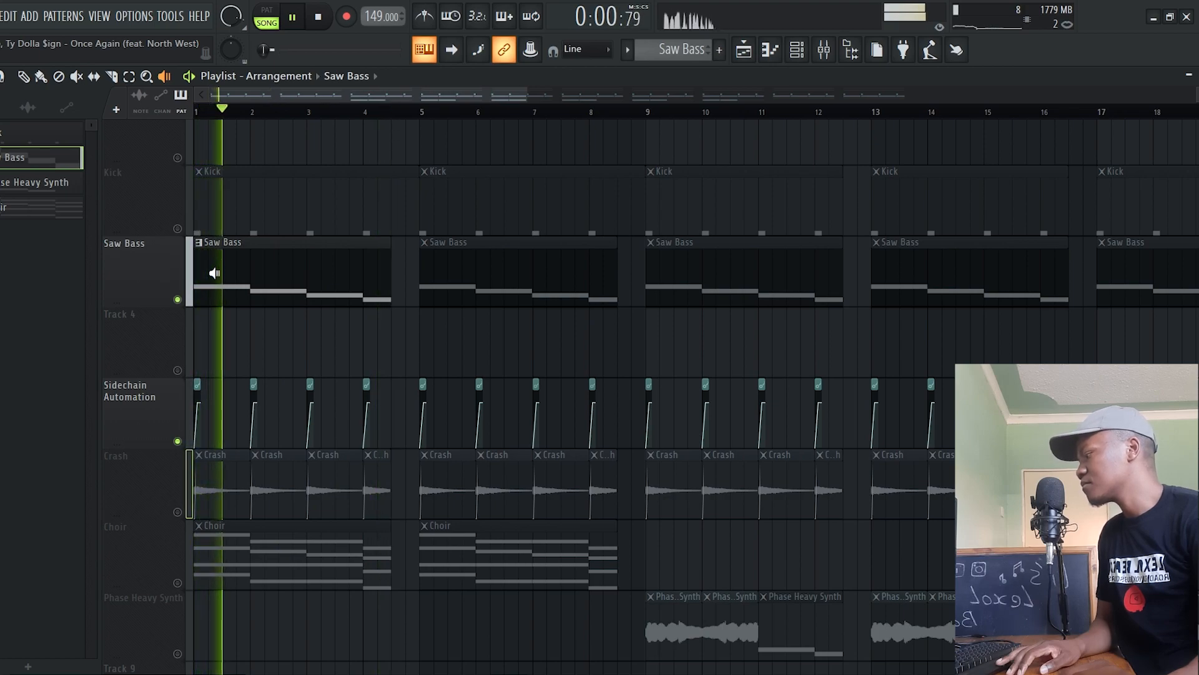
Unmute the Kick track and play the song from bar 1 with Kick, Saw Bass and Sidechain Automation
left_click(178, 228)
key("l")
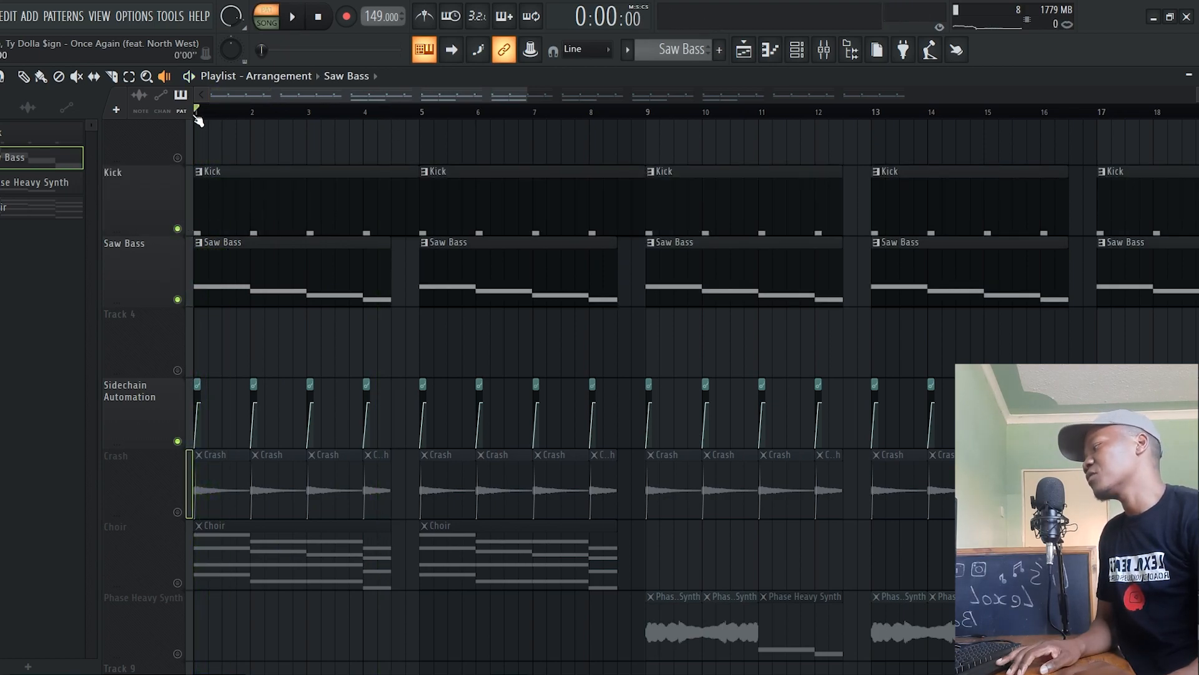
key("space")
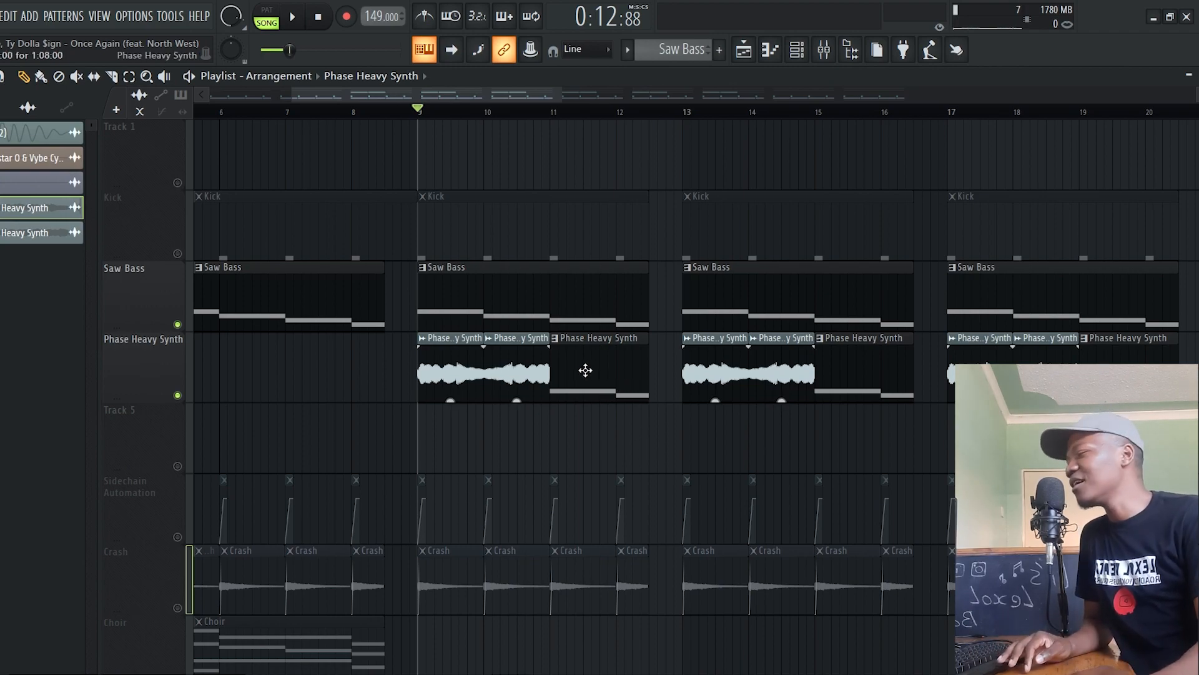
Solo the Phase Heavy Synth track and play the arrangement from bar 9
scroll(584, 370, "down", 1)
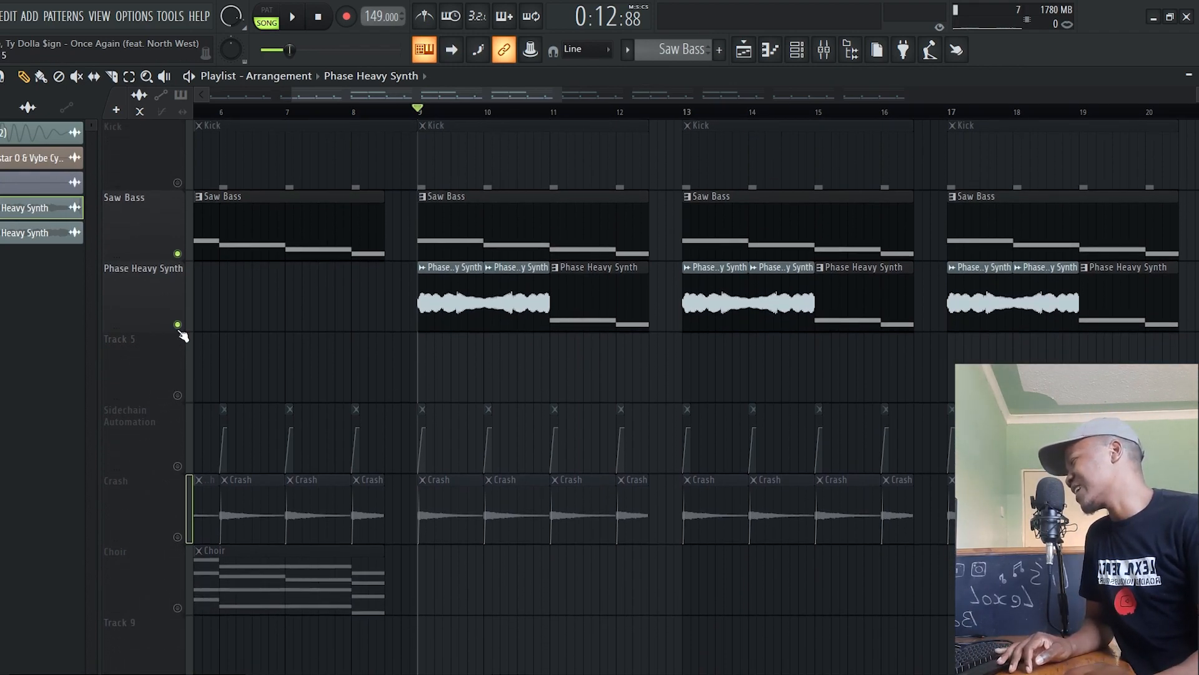
left_click(178, 326, "ctrl")
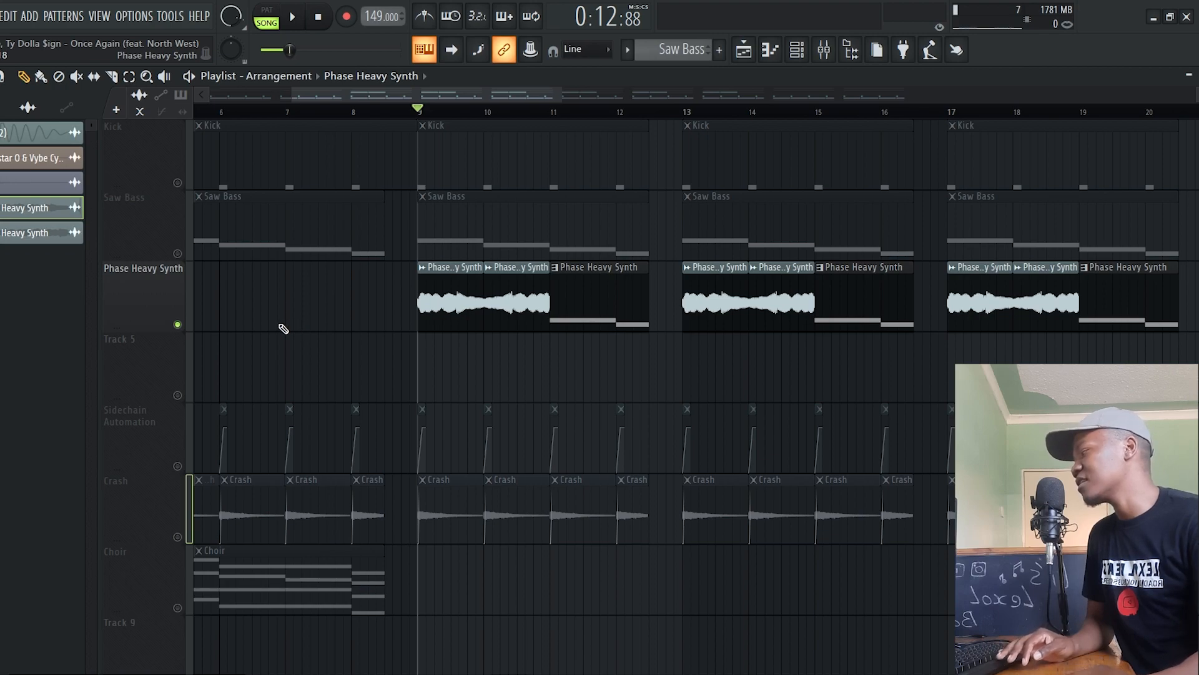
key("space")
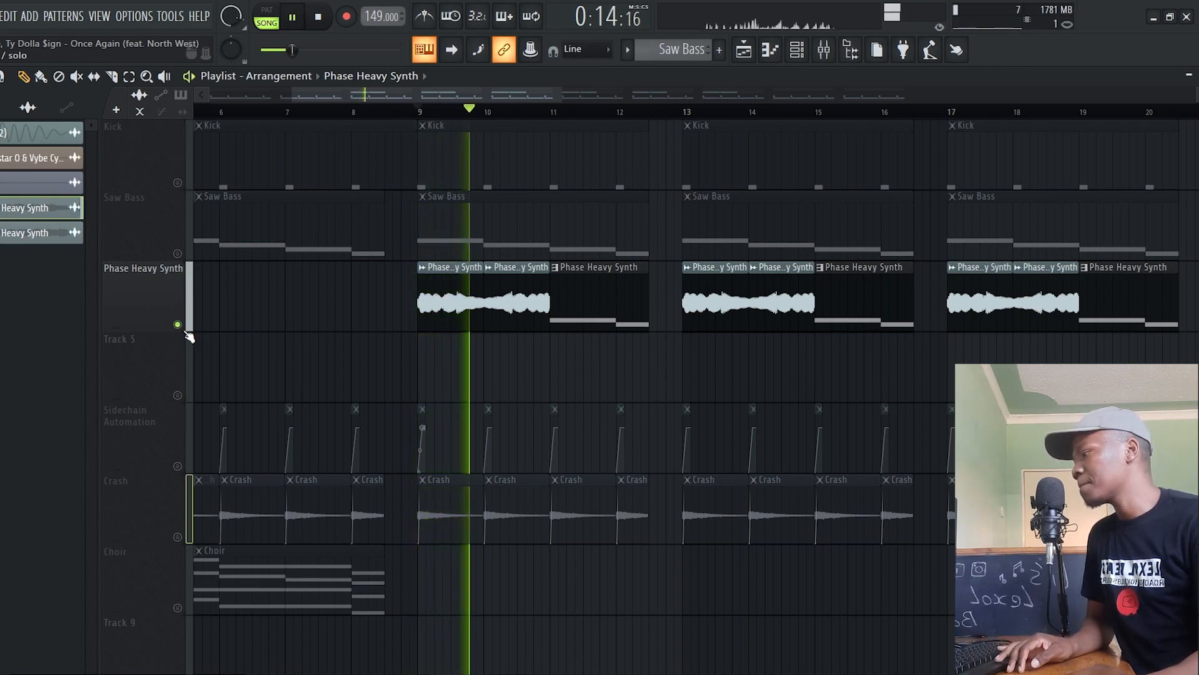
key("space")
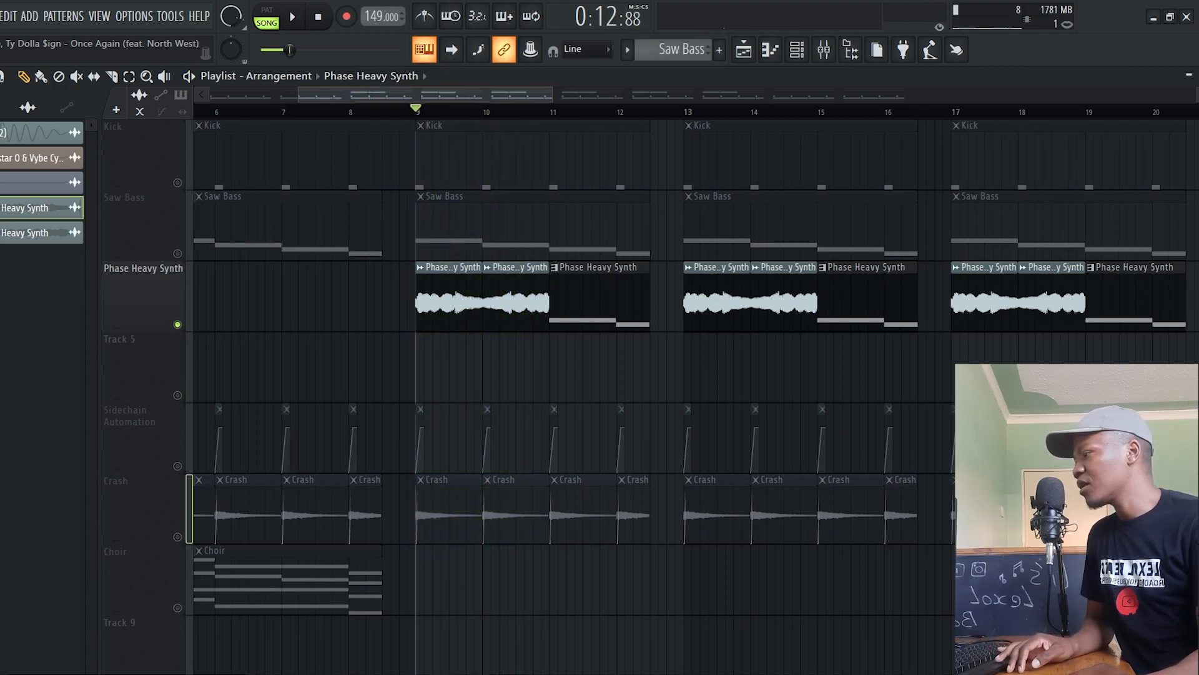
Open the Serum #3 channel's synth, enable oscillator B, and set its unison to 11 voices
scroll(444, 288, "up", 5)
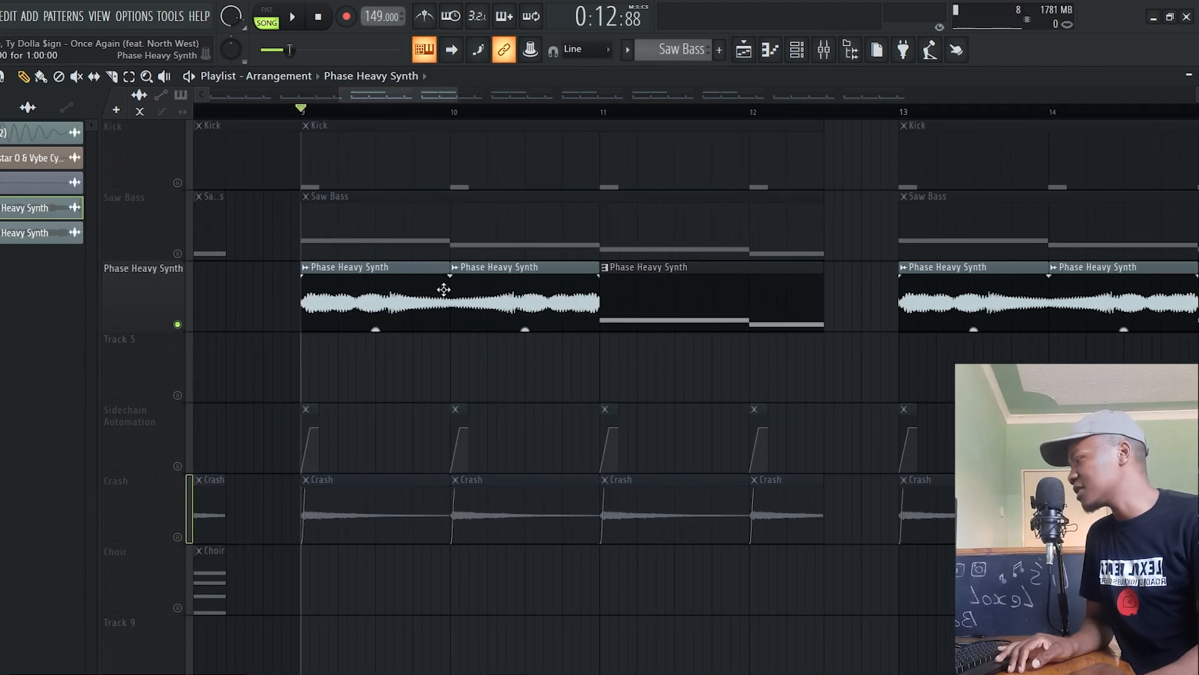
left_click(797, 50)
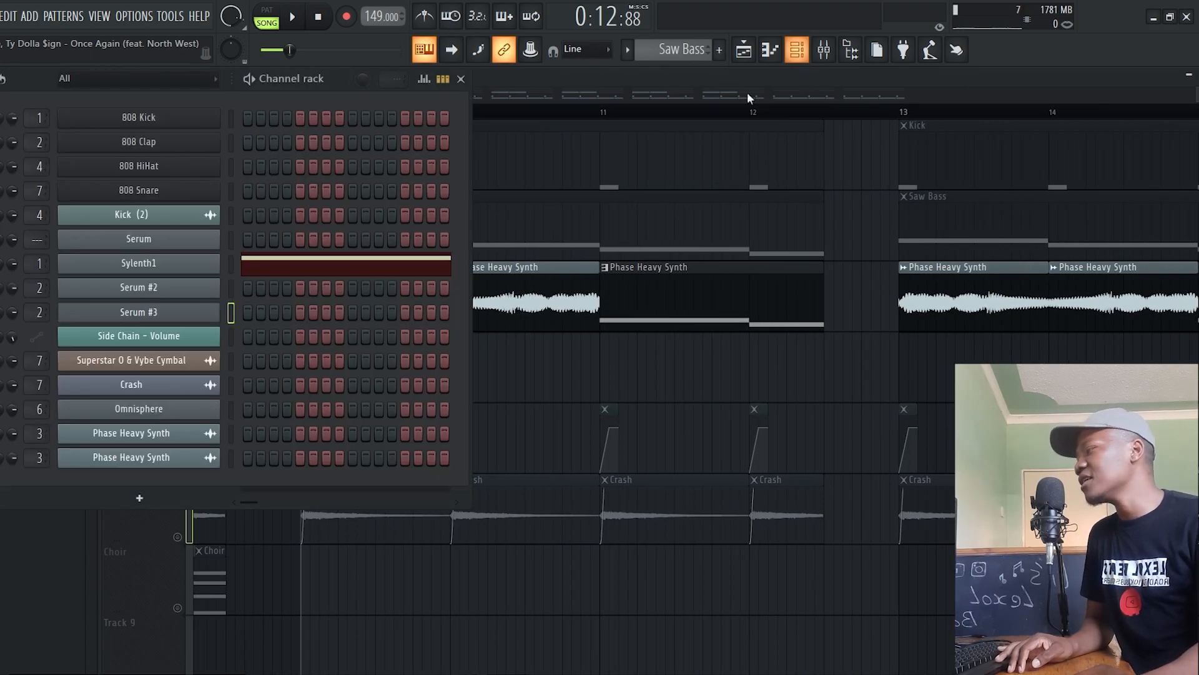
left_click(134, 310)
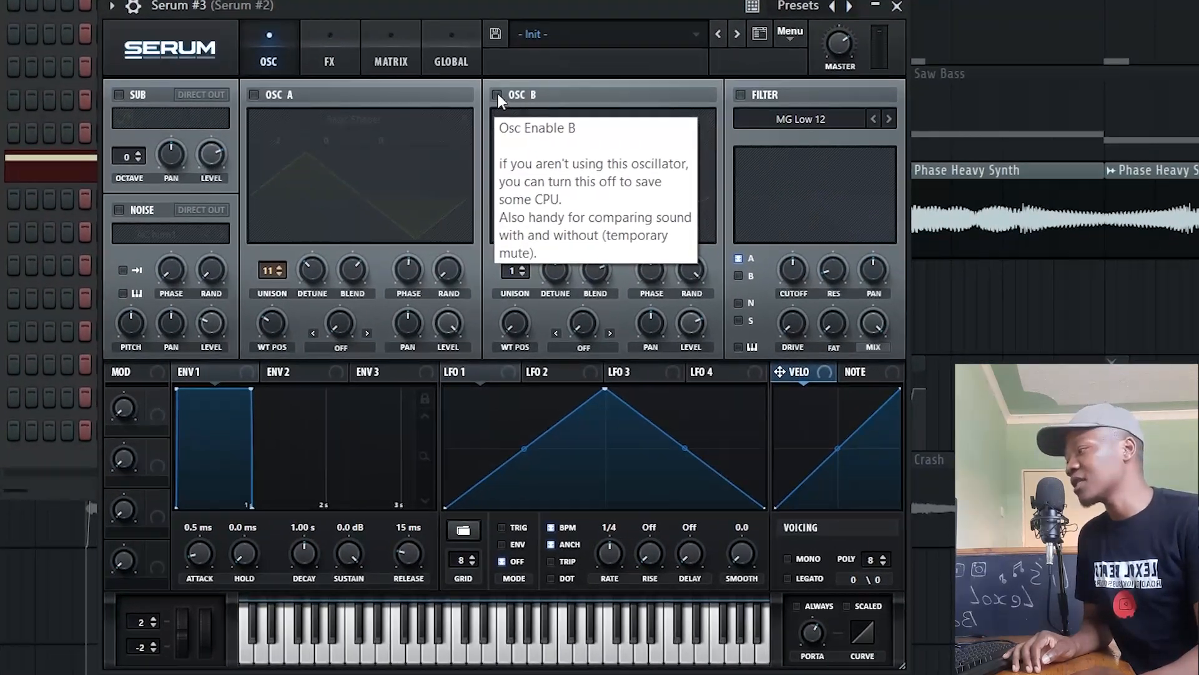
left_click(595, 202)
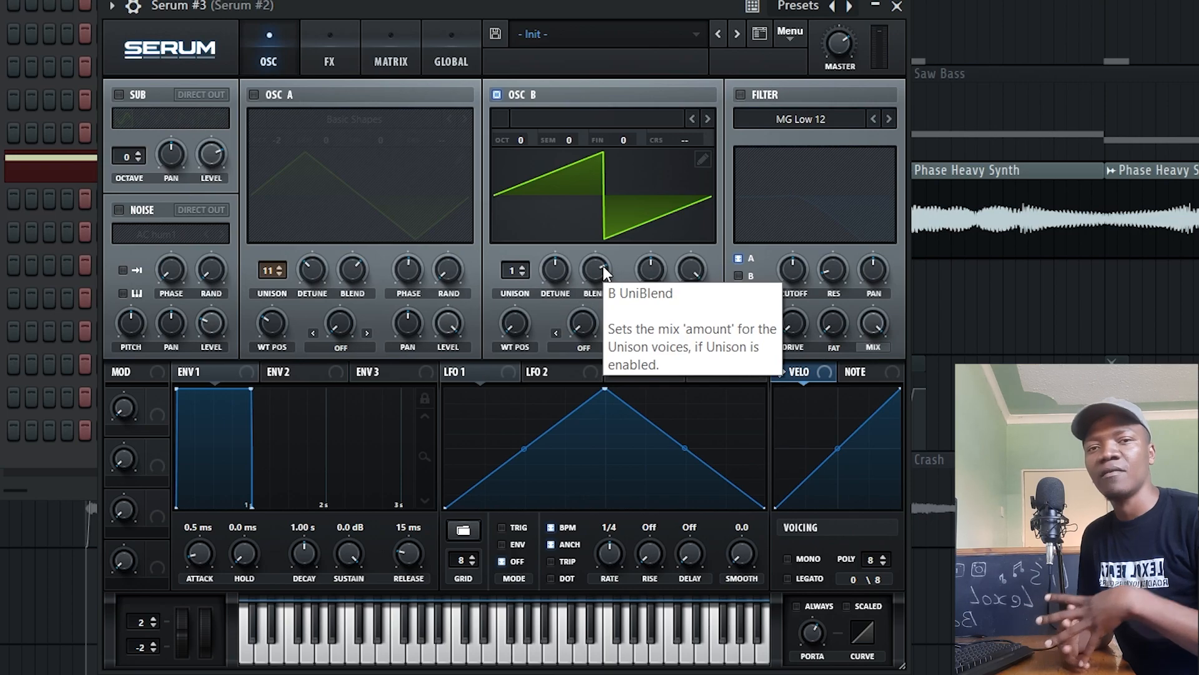
left_click_drag(516, 268, 524, 124)
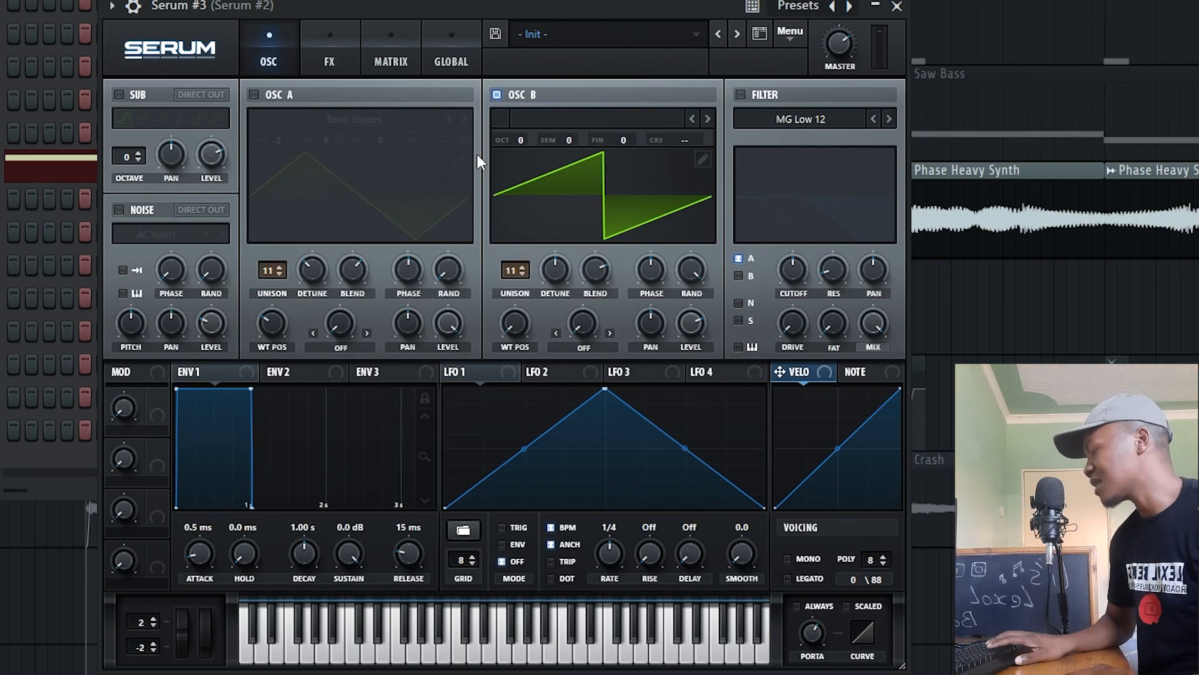
Lower oscillator B's unison to 1 voice, set its octave to -2, and raise the unison to 11 voices
left_click_drag(512, 274, 530, 516)
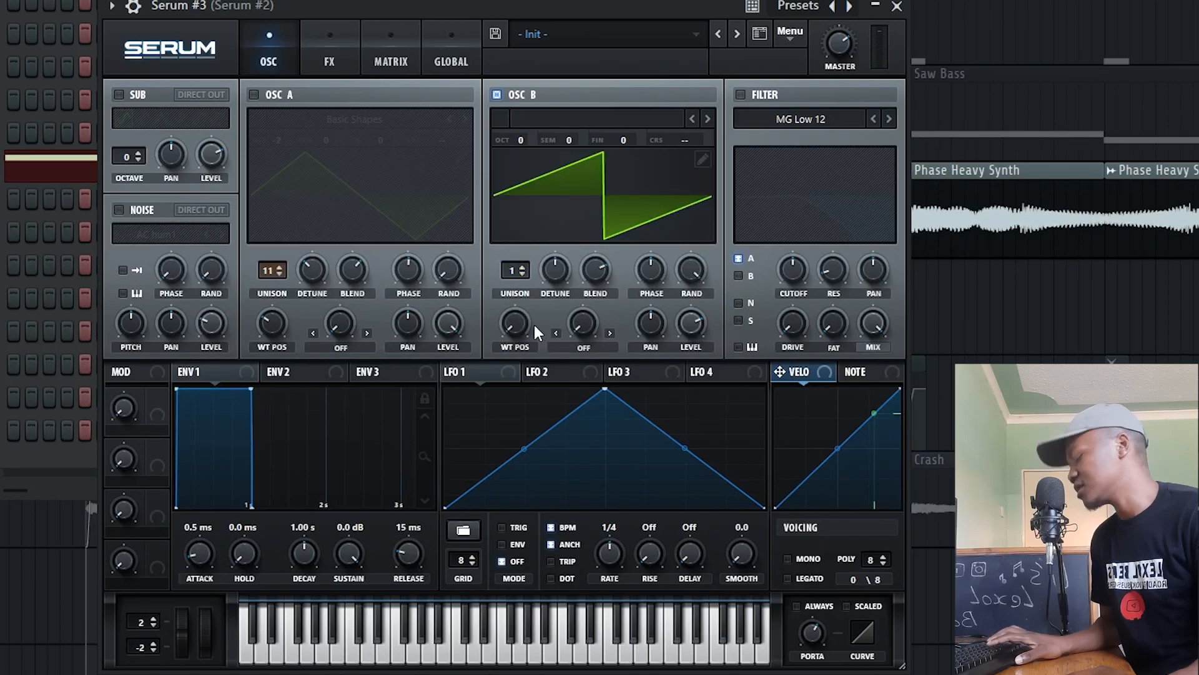
scroll(528, 142, "down", 1)
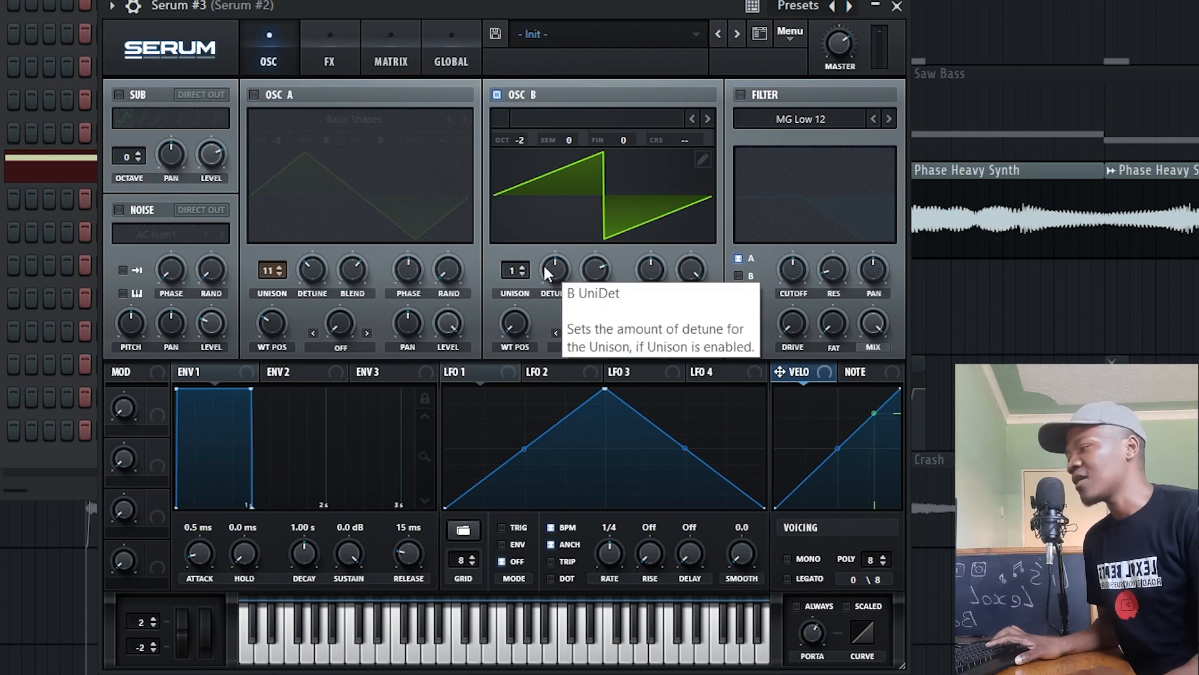
left_click_drag(514, 270, 542, 154)
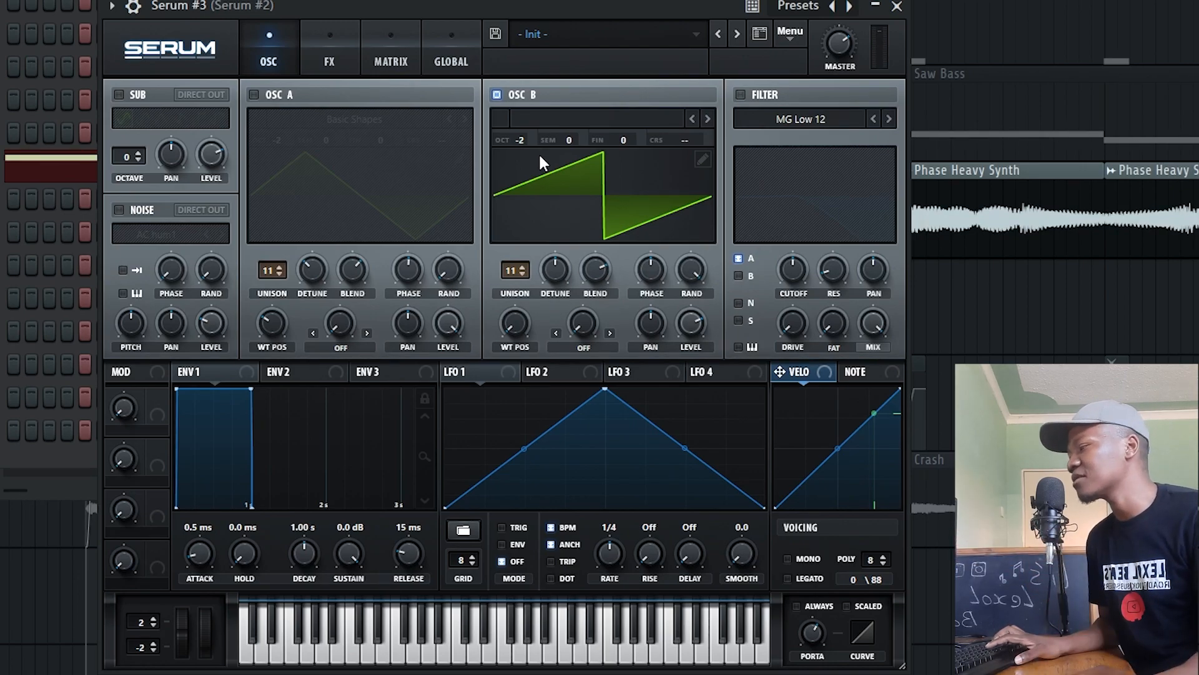
Adjust oscillator B's detune and random phase, and play a test note on the synth
left_click_drag(555, 262, 552, 294)
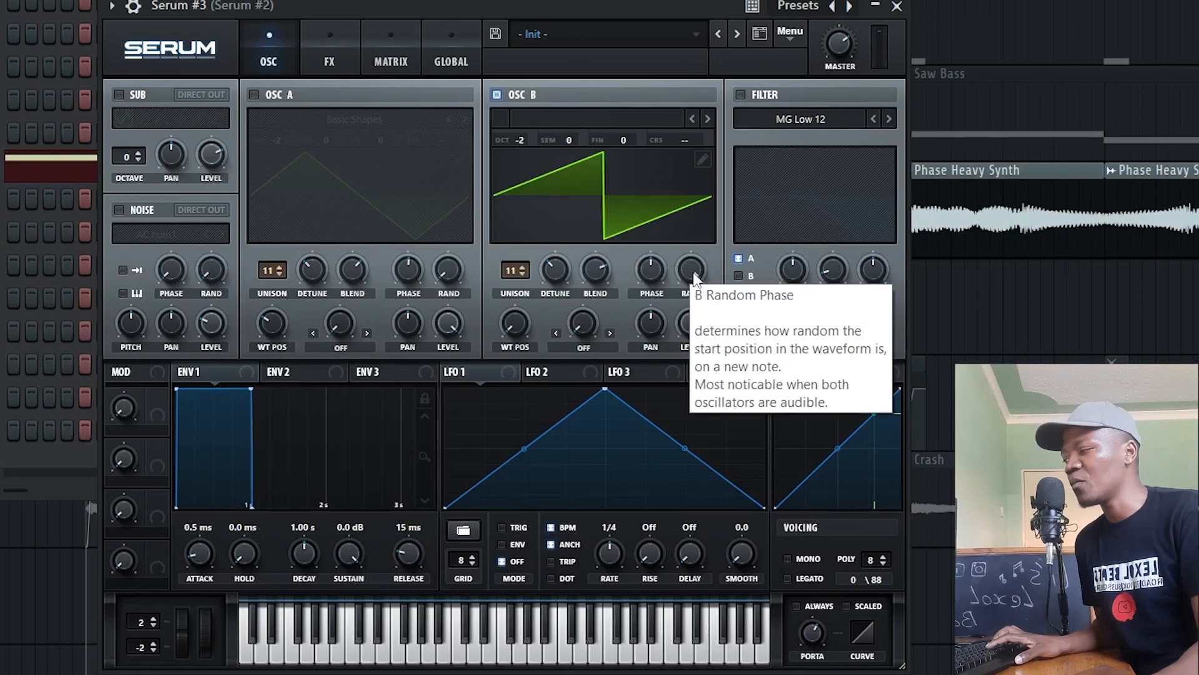
left_click_drag(695, 265, 698, 416)
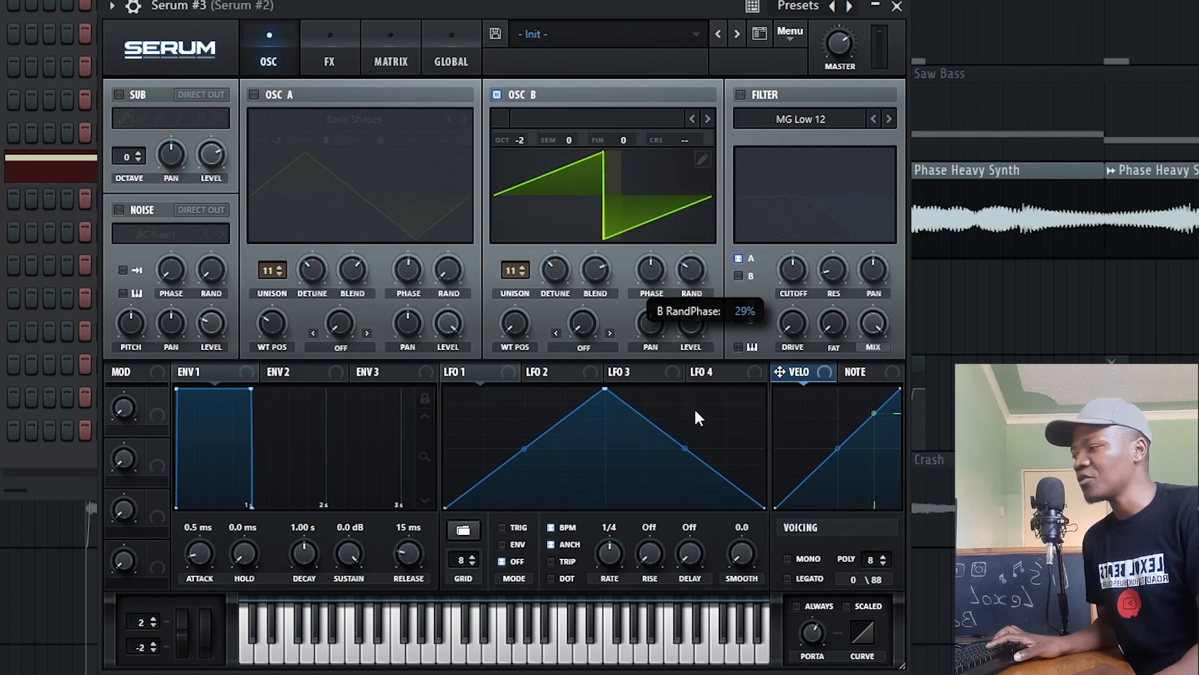
left_click_drag(717, 567, 694, 532)
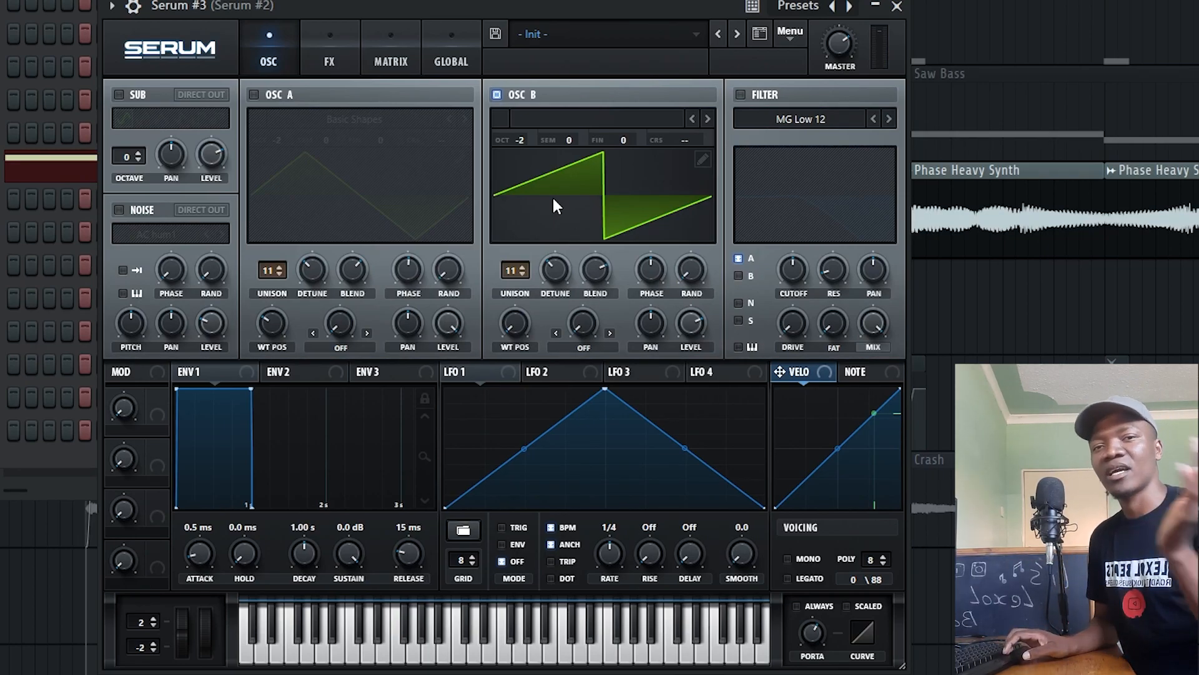
key("z")
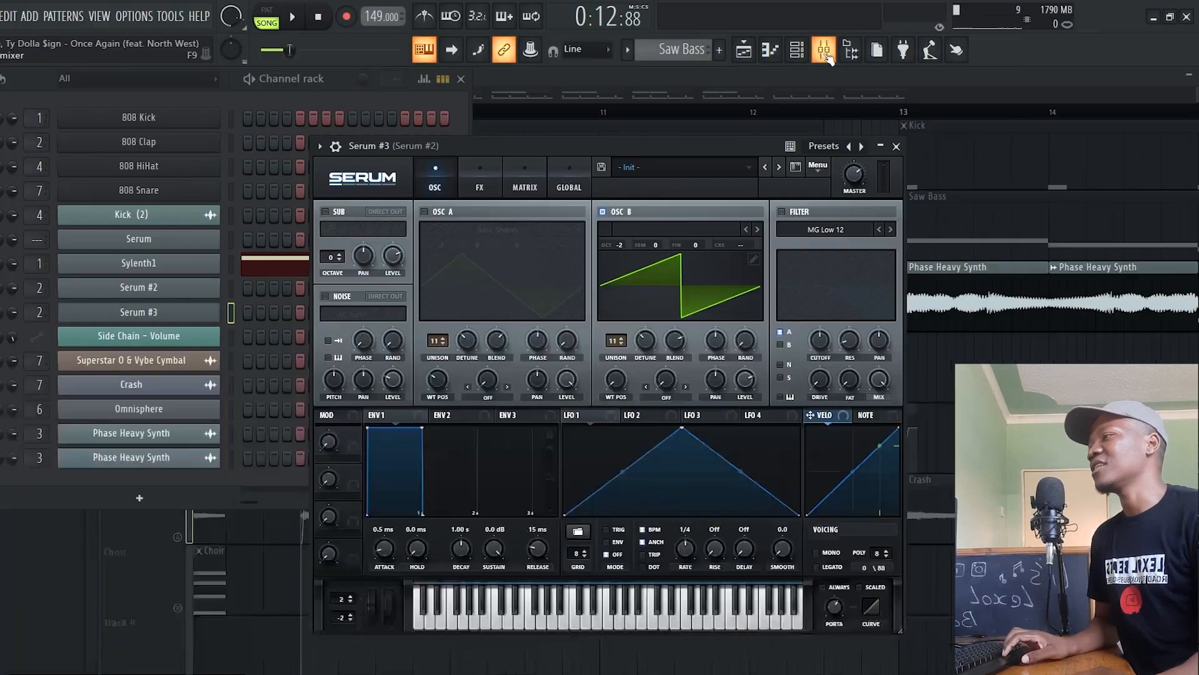
Show the Serum #2 insert in the mixer, play a test note, and open its Edison recorder
left_click(824, 51)
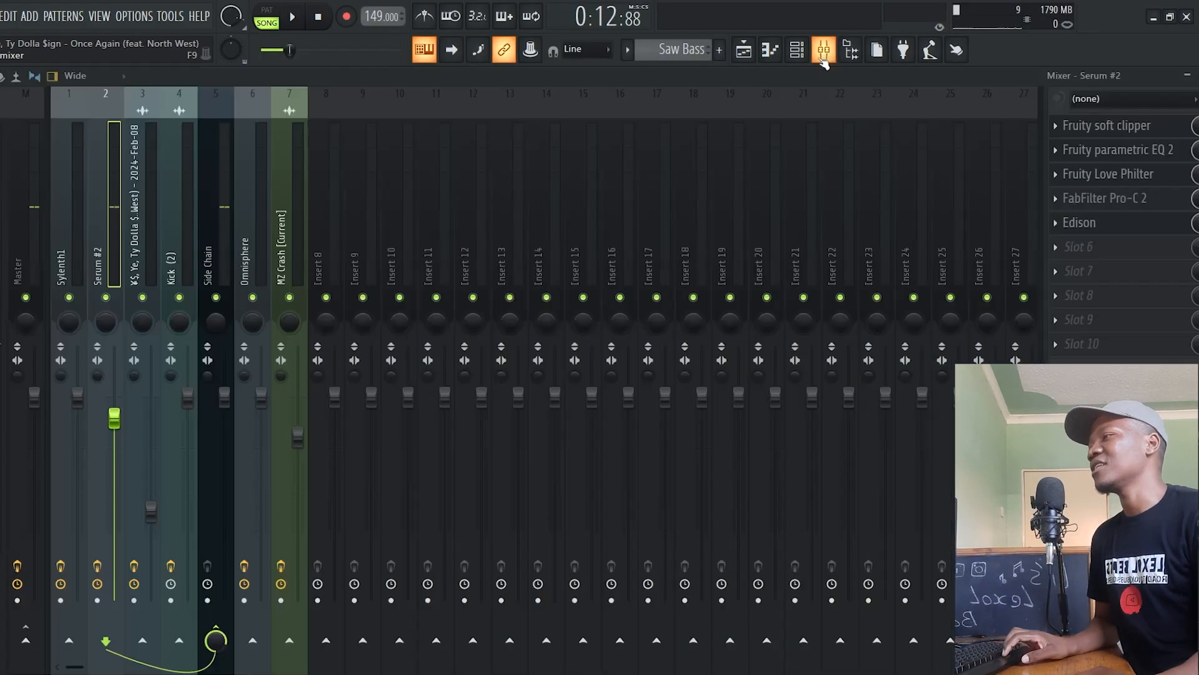
key("z")
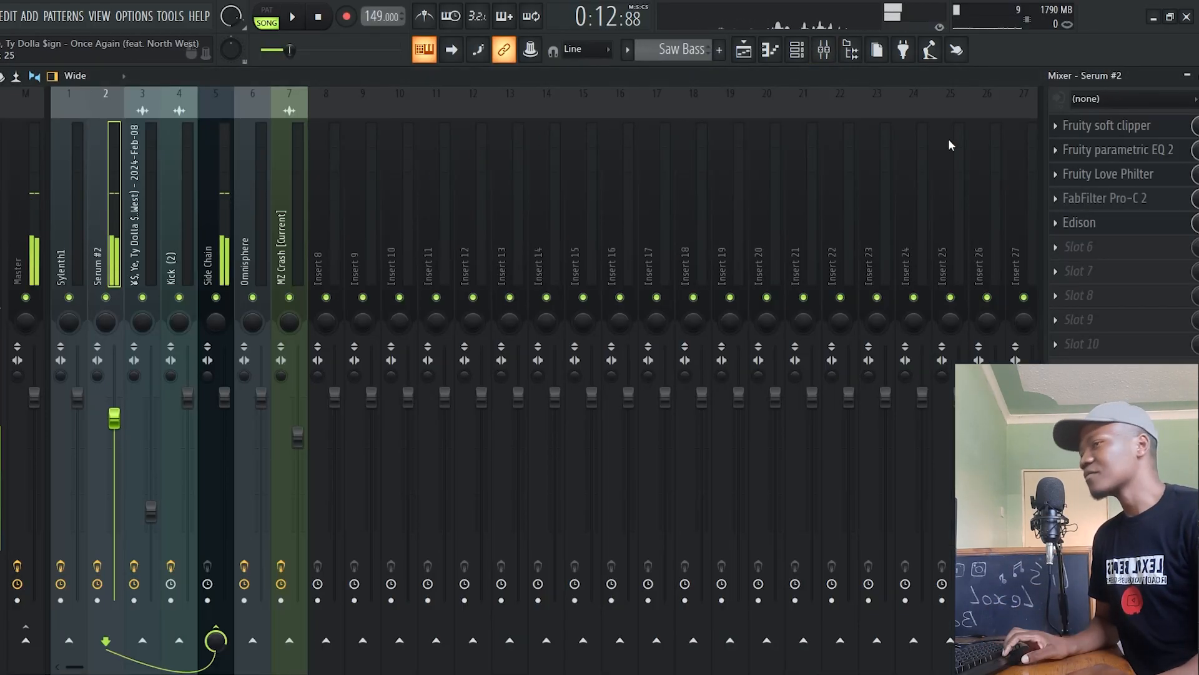
left_click(1103, 222)
Inspect the sample settings of the first and second Phase Heavy Synth audio clips in the playlist
left_click(744, 51)
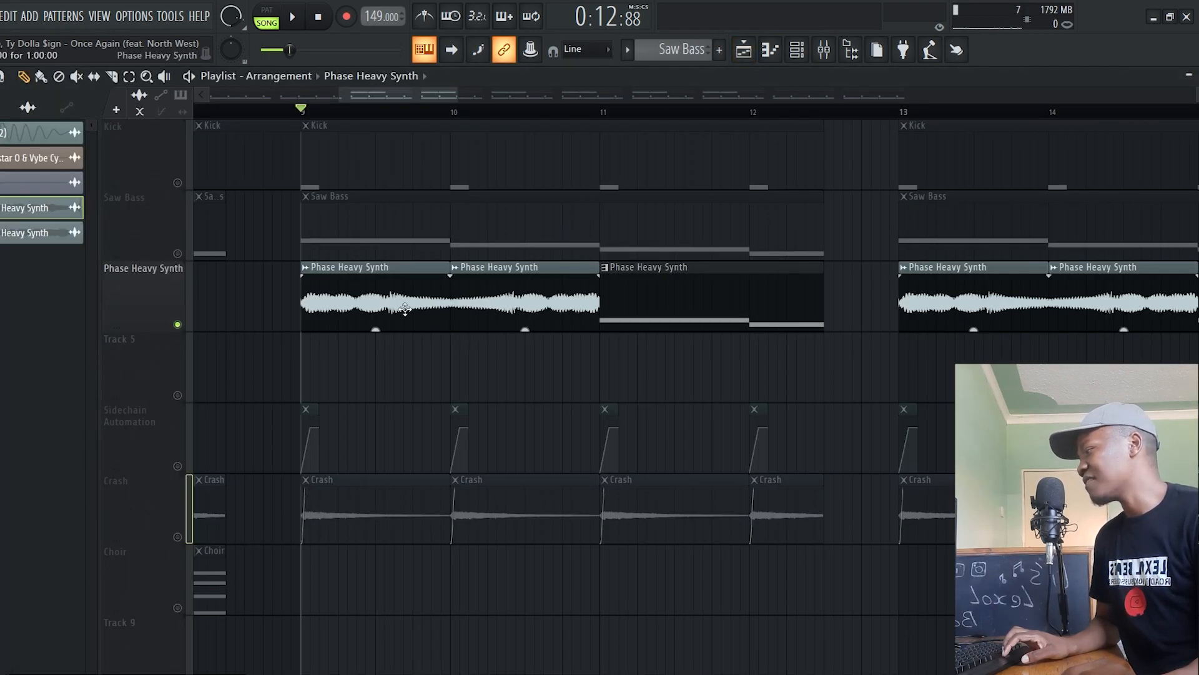
double_click(405, 314)
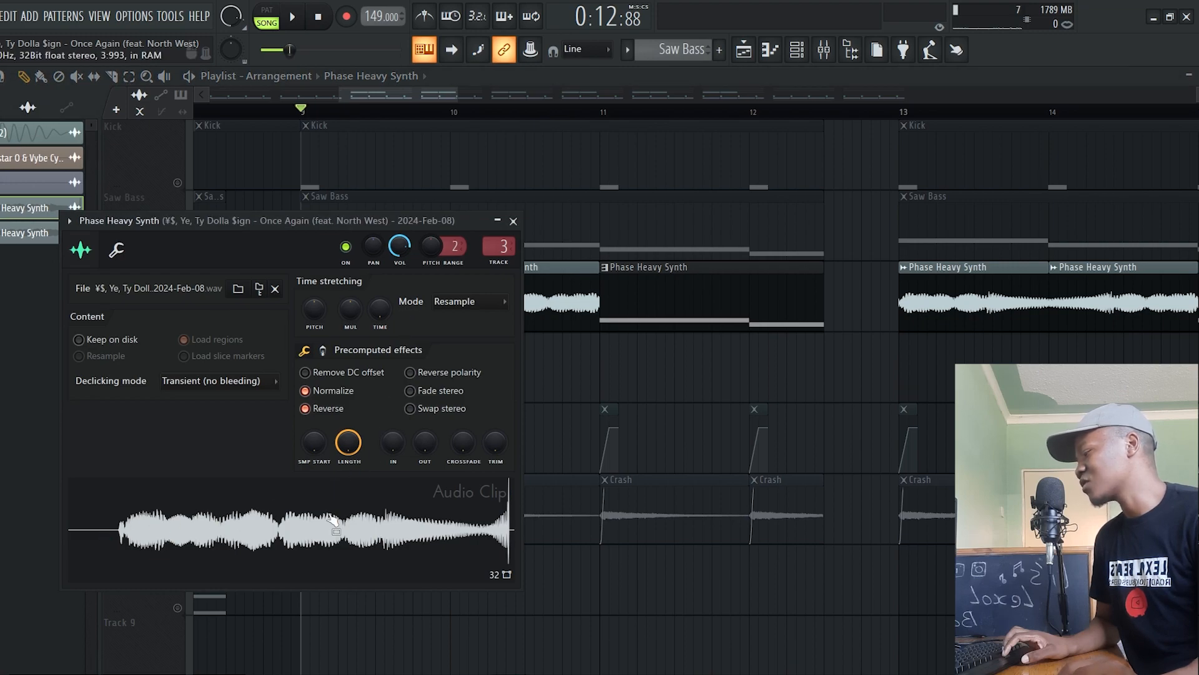
left_click(513, 221)
double_click(568, 291)
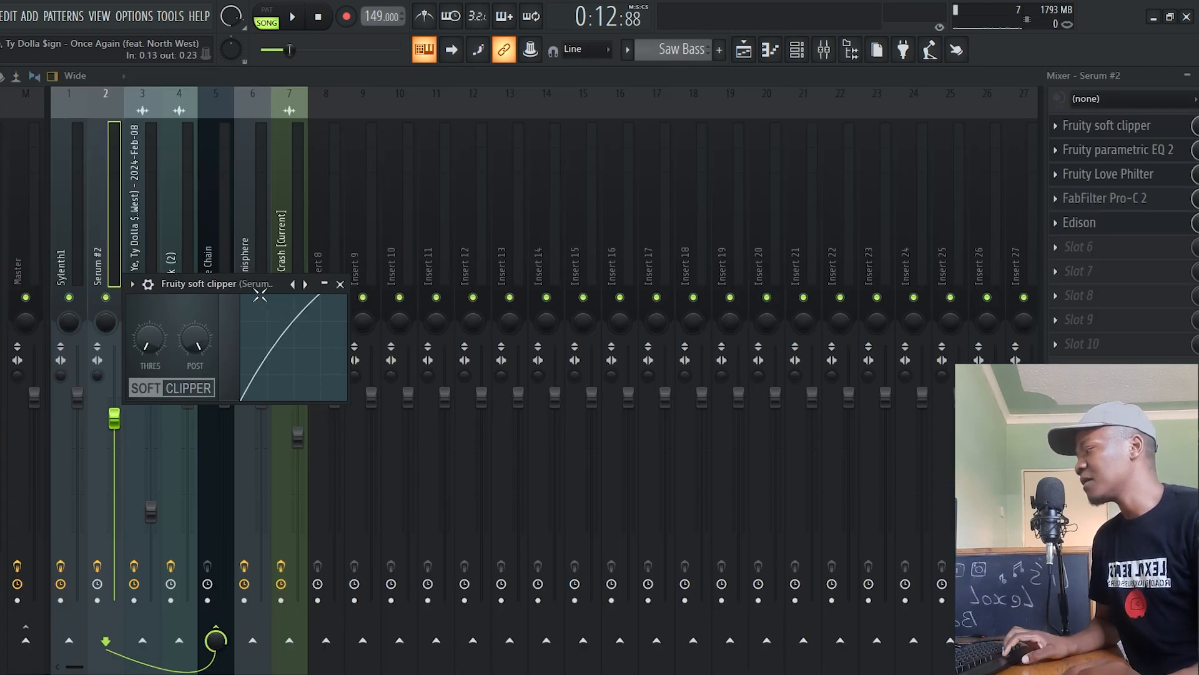
Inspect Fruity soft clipper on the Serum #2 insert while briefly playing the song from bar 9
left_click_drag(260, 294, 710, 275)
key("space")
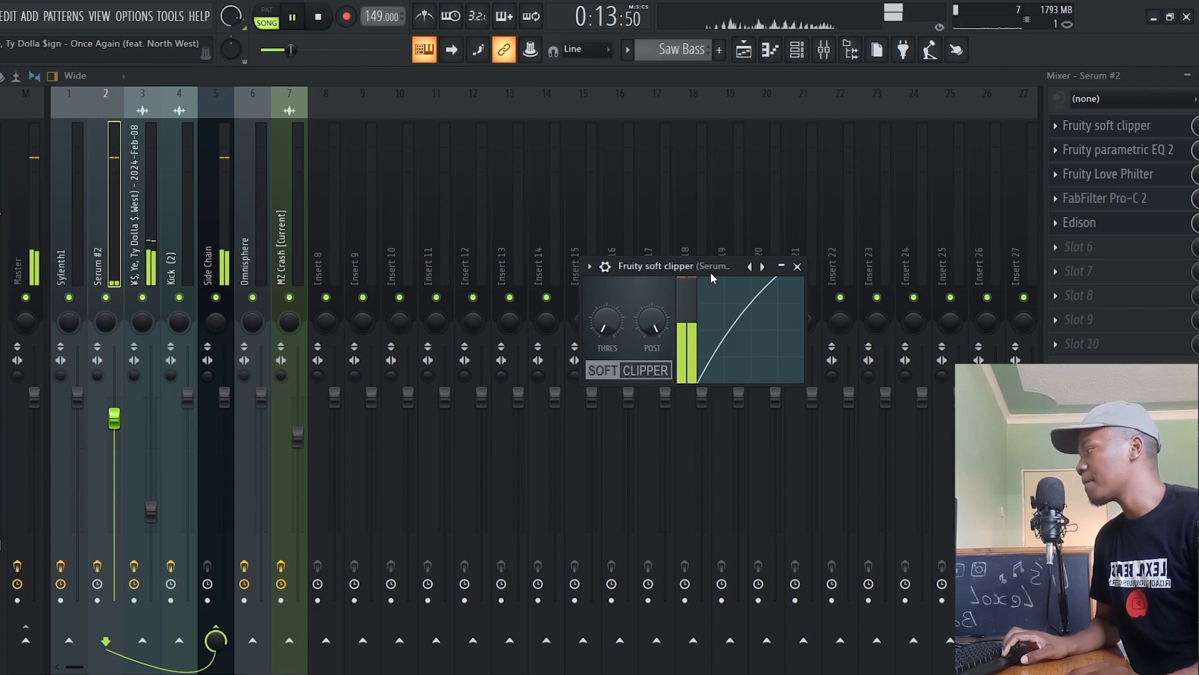
key("space")
left_click(1145, 127)
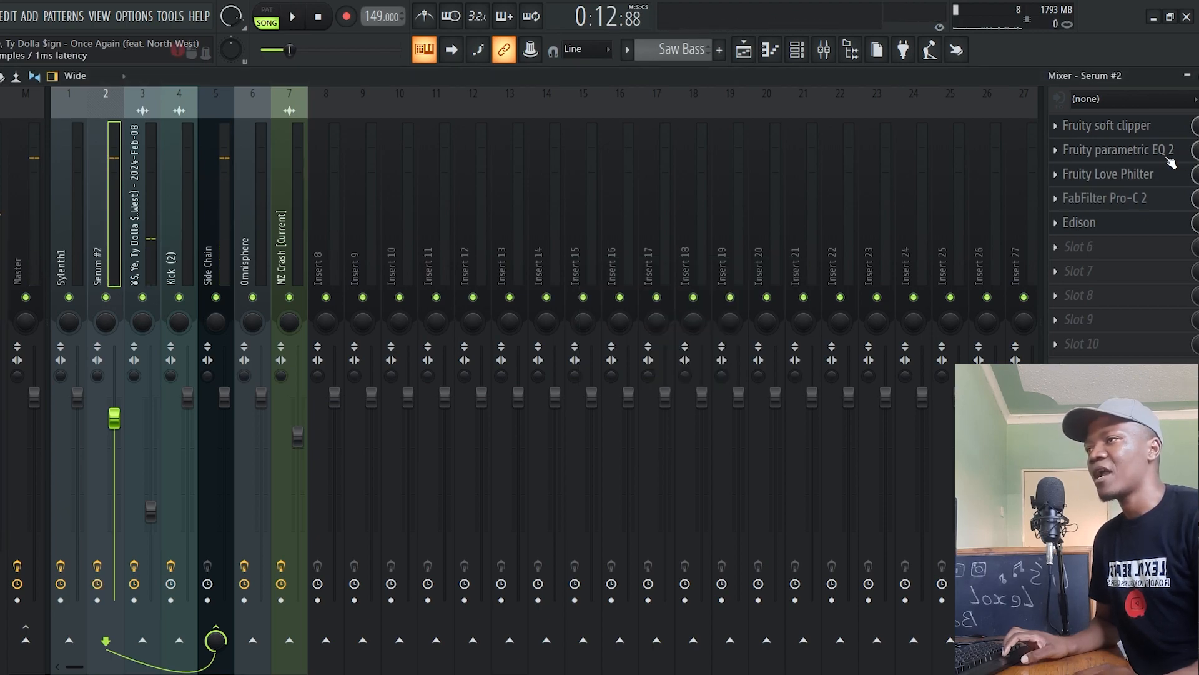
Inspect the Fruity parametric EQ 2 curve and the Fruity Love Philter settings on the Serum #2 insert
left_click(1166, 155)
left_click_drag(388, 268, 498, 238)
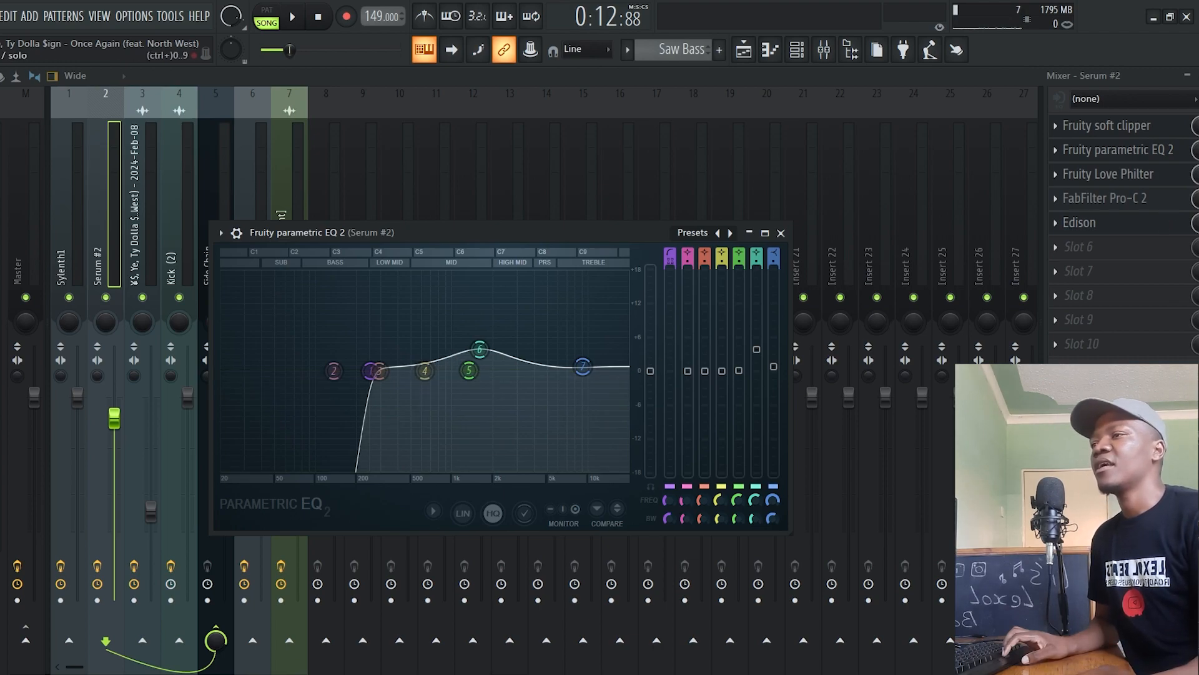
key("Escape")
left_click(1151, 182)
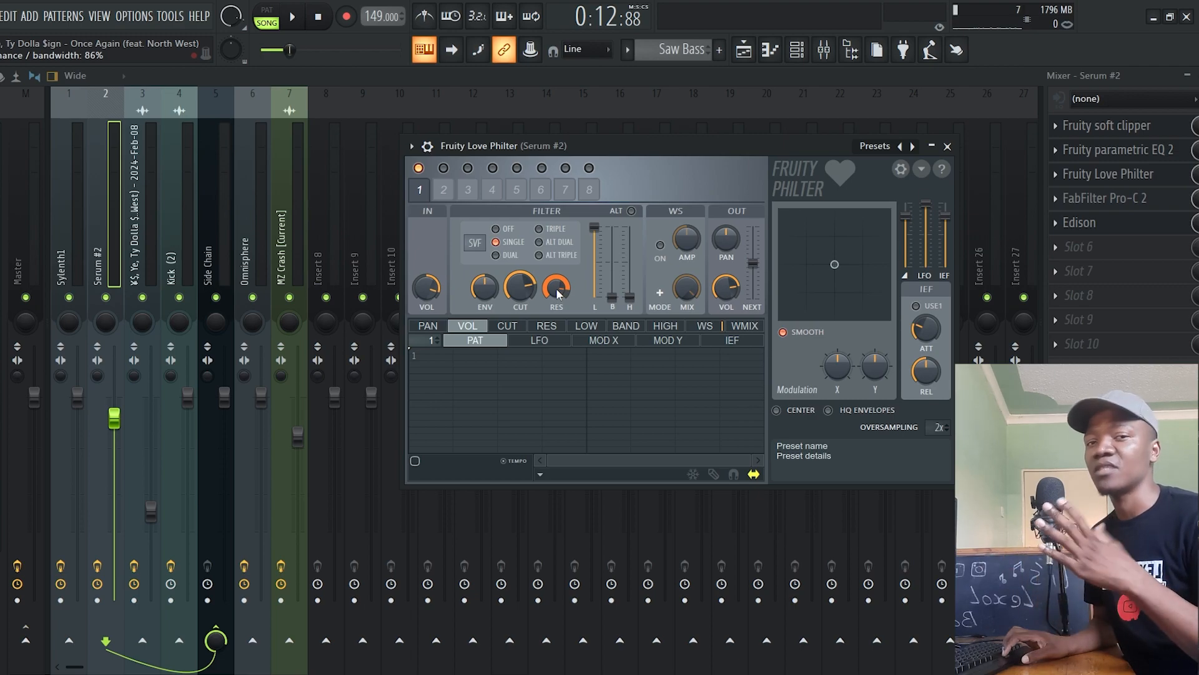
key("z")
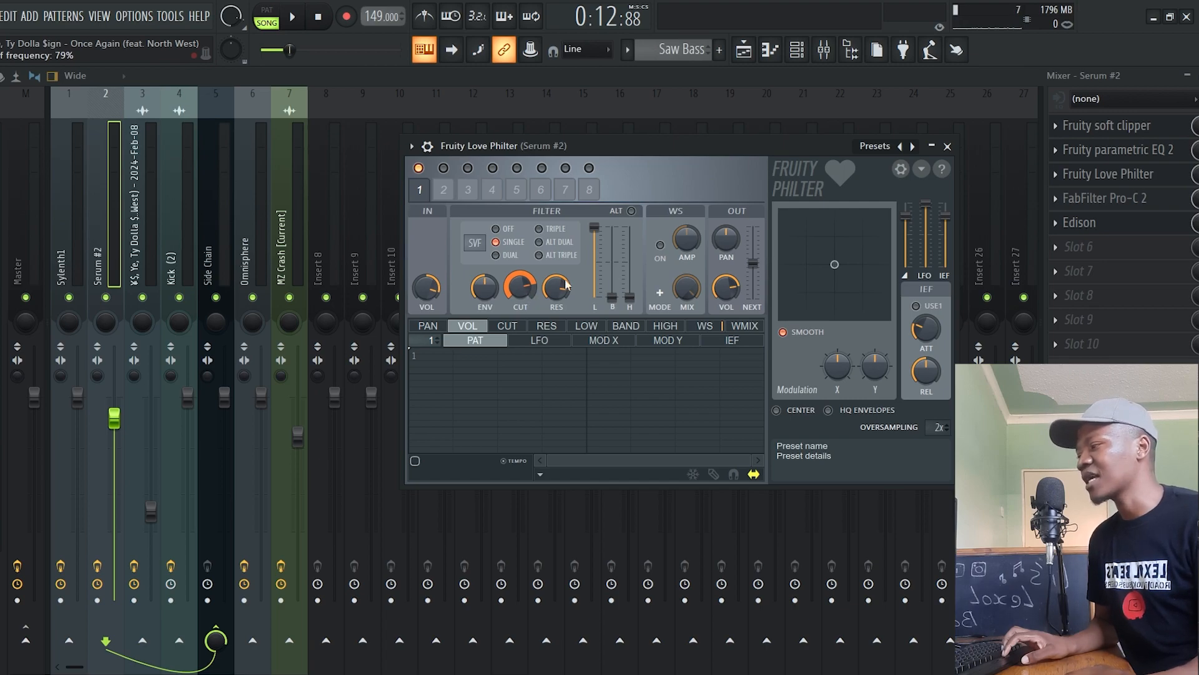
Inspect FabFilter Pro-C 2 on the Serum #2 insert while playing a test note, and check the Edison slot
left_click(1145, 201)
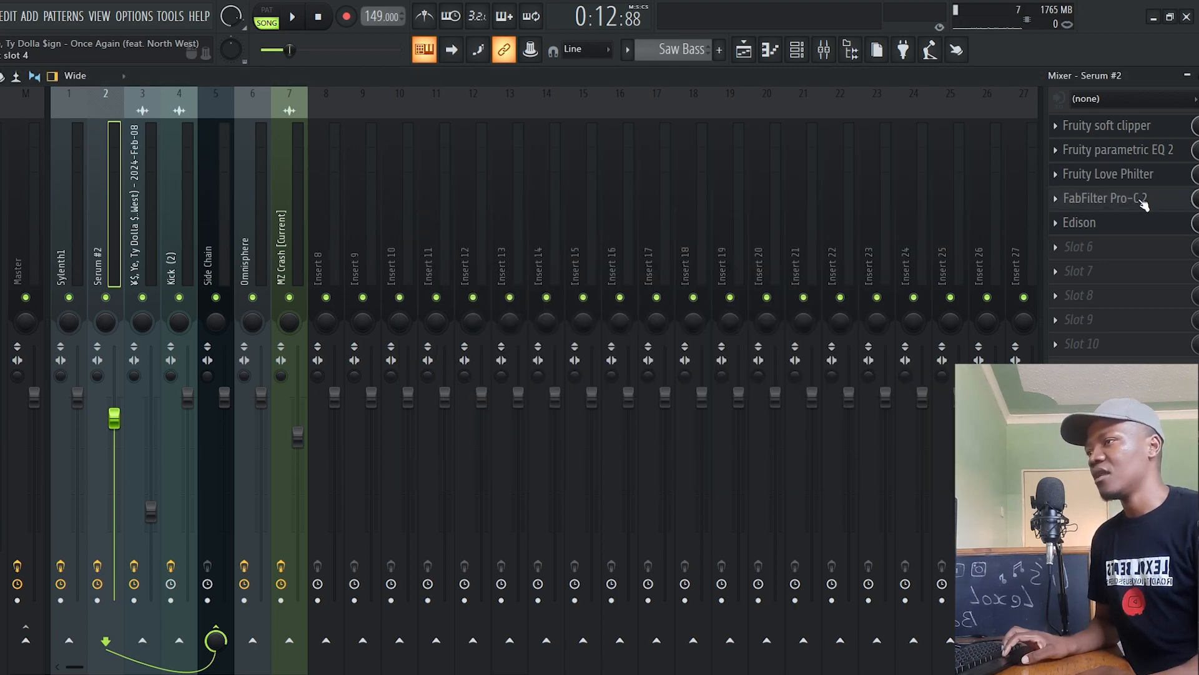
left_click_drag(458, 162, 720, 141)
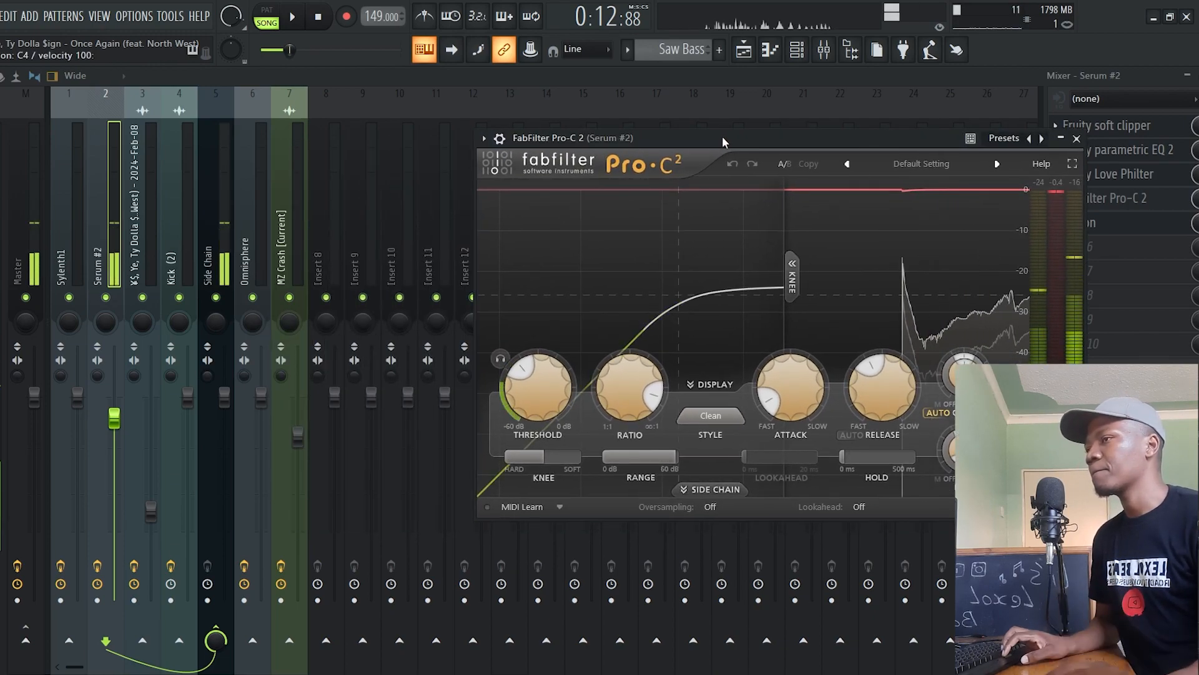
left_click(1141, 224)
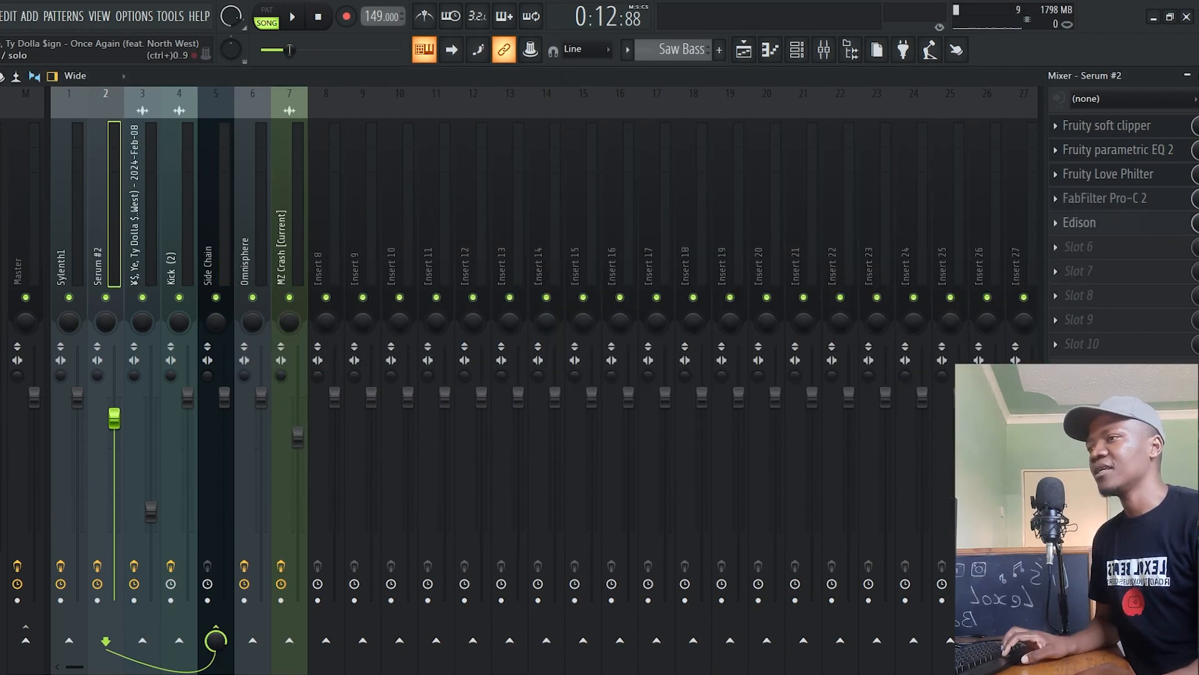
Preview the Phase Heavy Synth pattern in the piano roll, and open its Serum #2 synth
left_click(743, 49)
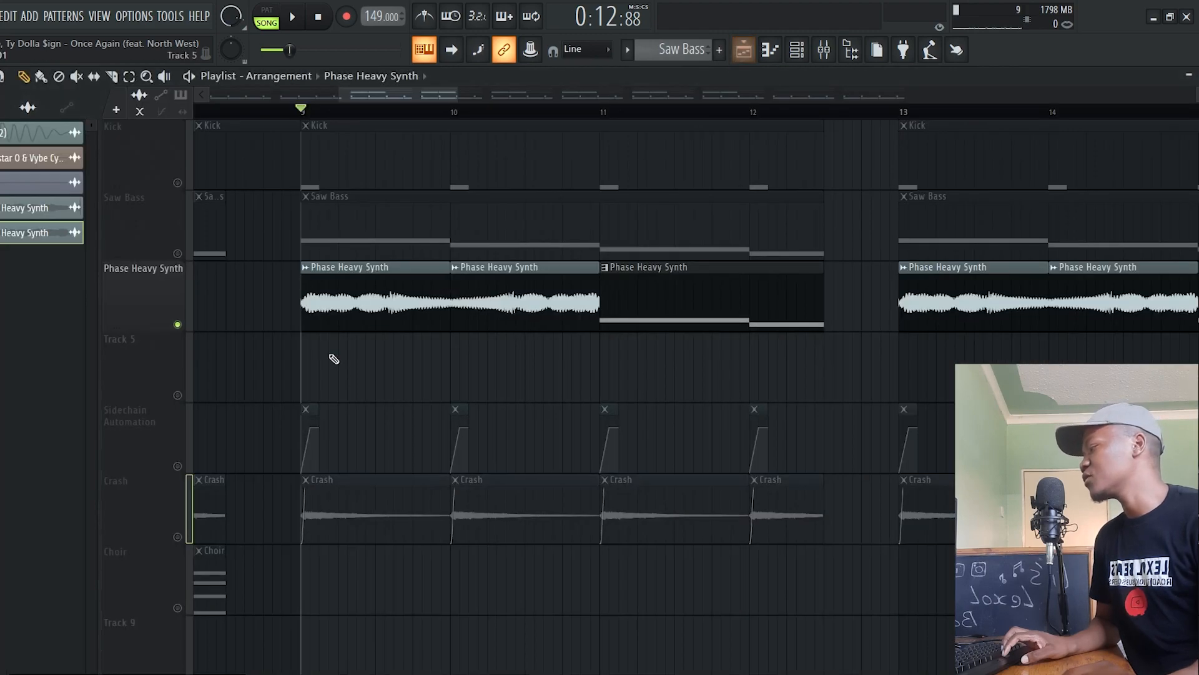
double_click(632, 303)
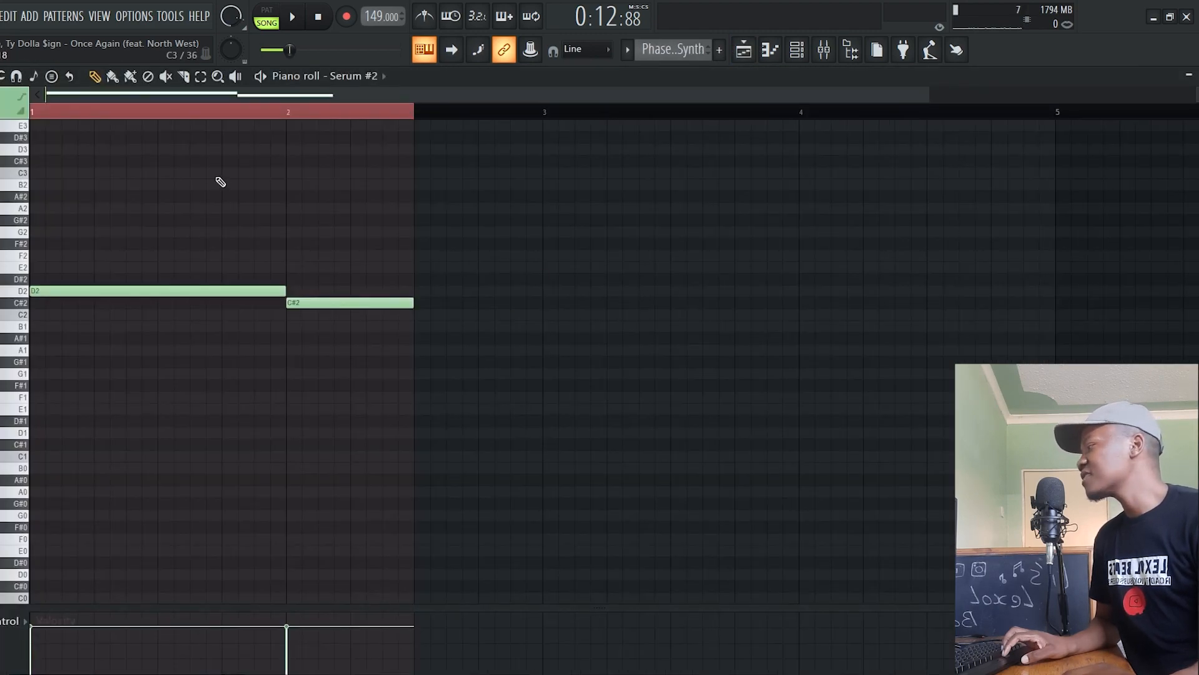
left_click(261, 82)
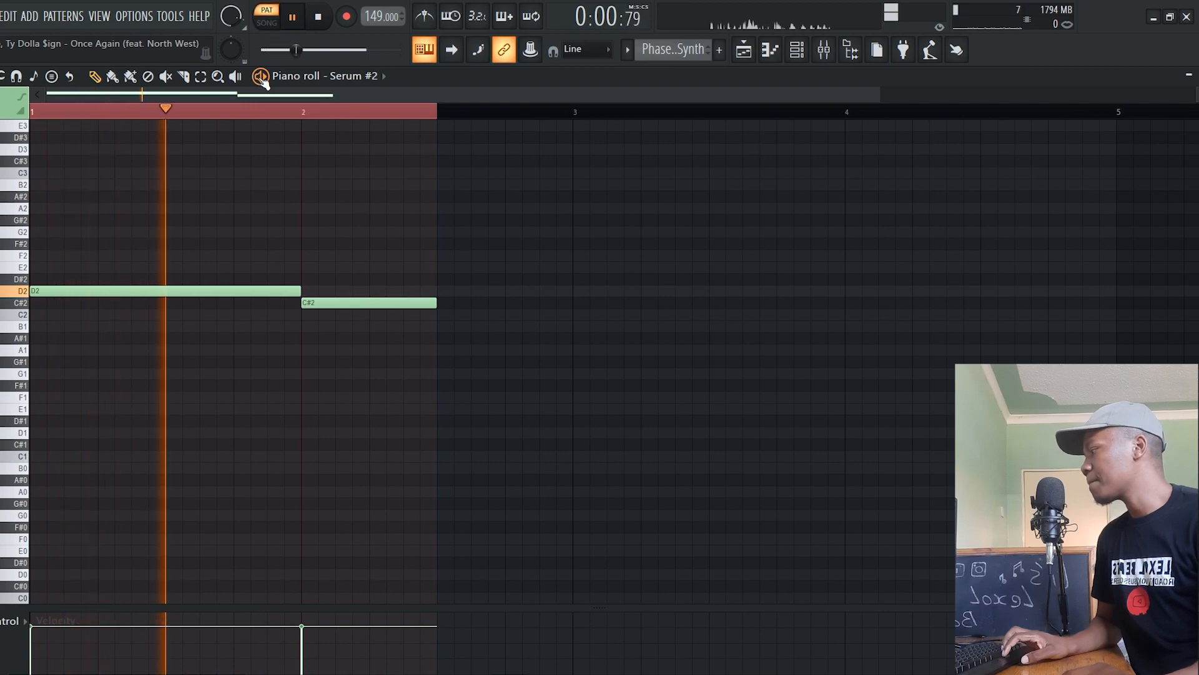
key("space")
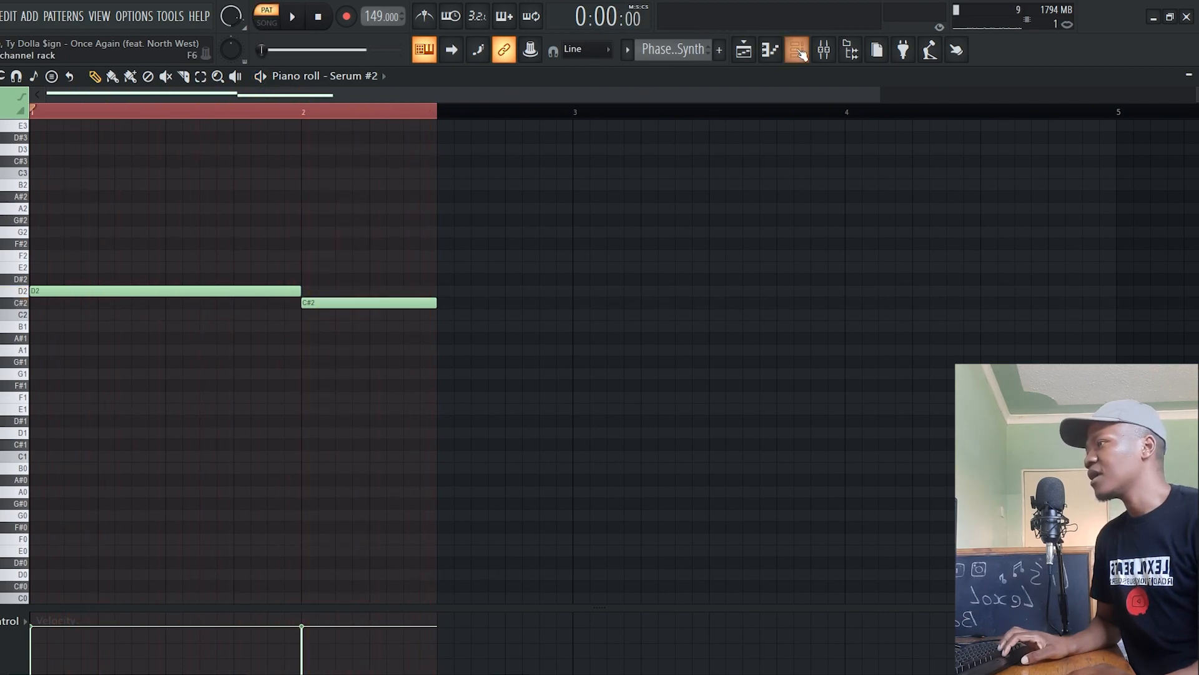
left_click(797, 49)
left_click(210, 285)
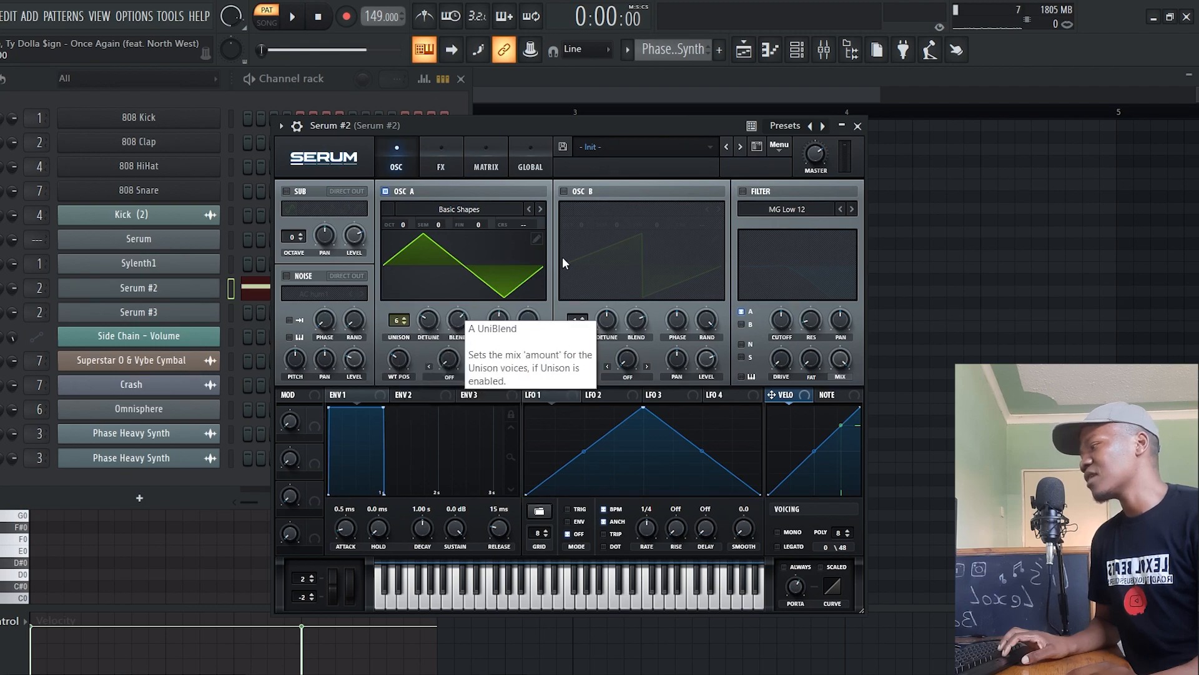
Unmute the Sidechain Automation track and play the song from bar 9 with Phase Heavy Synth
left_click(743, 49)
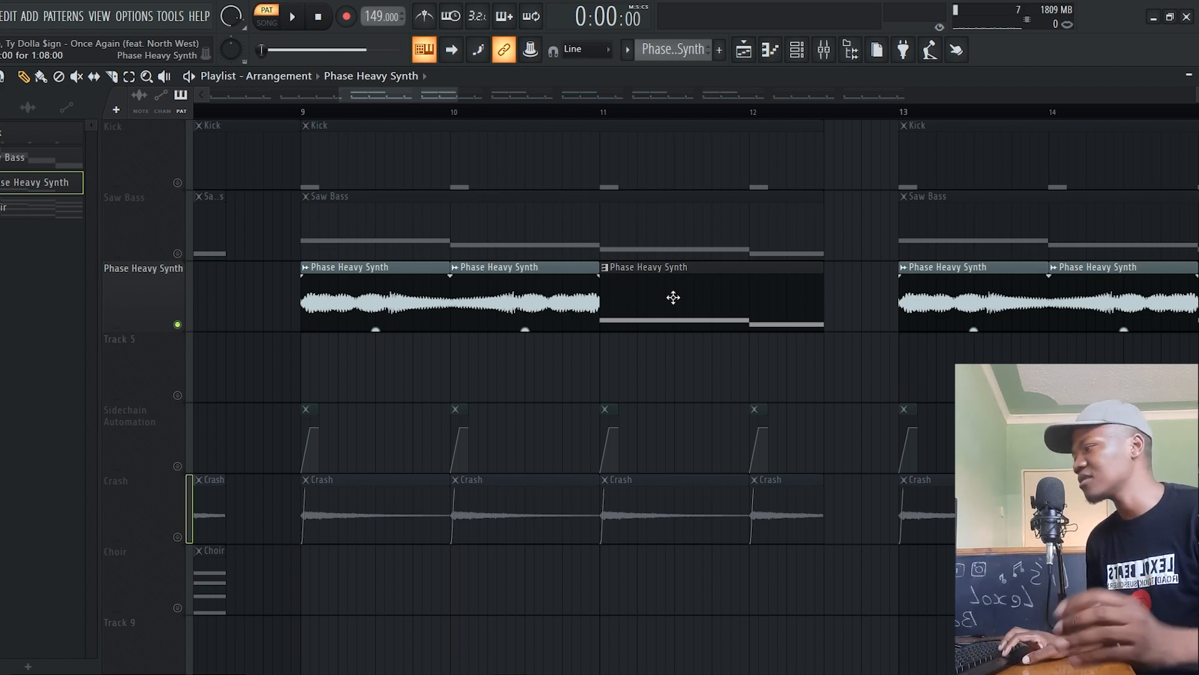
left_click(302, 109)
left_click(178, 466)
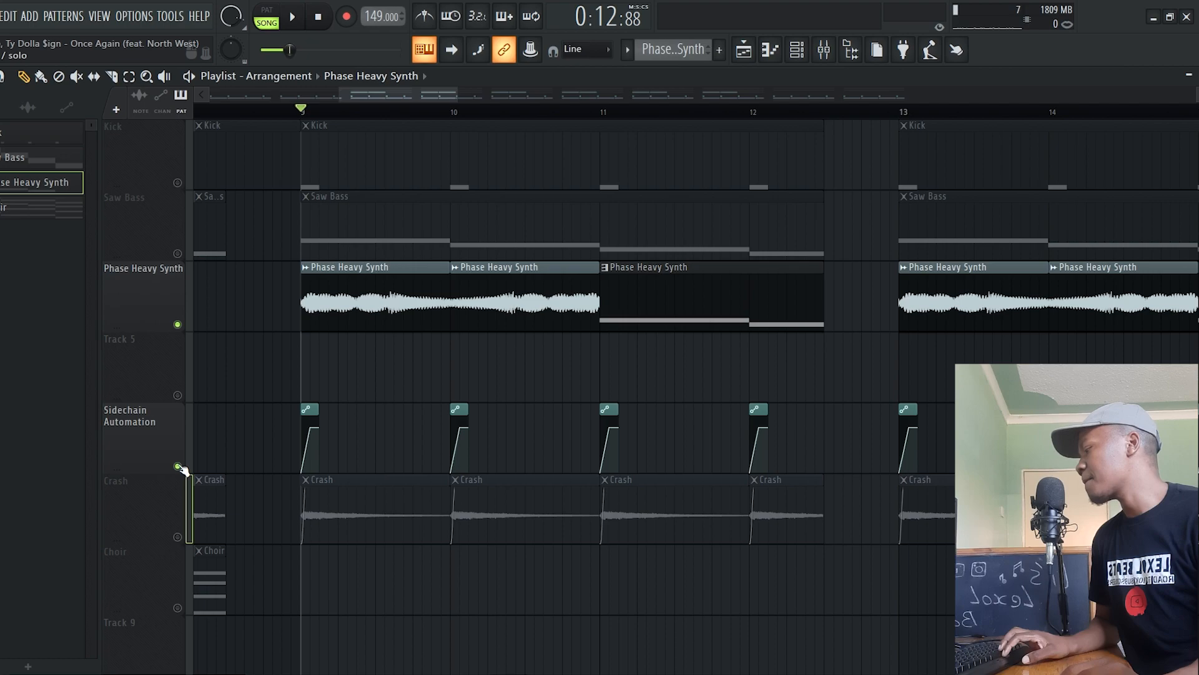
key("space")
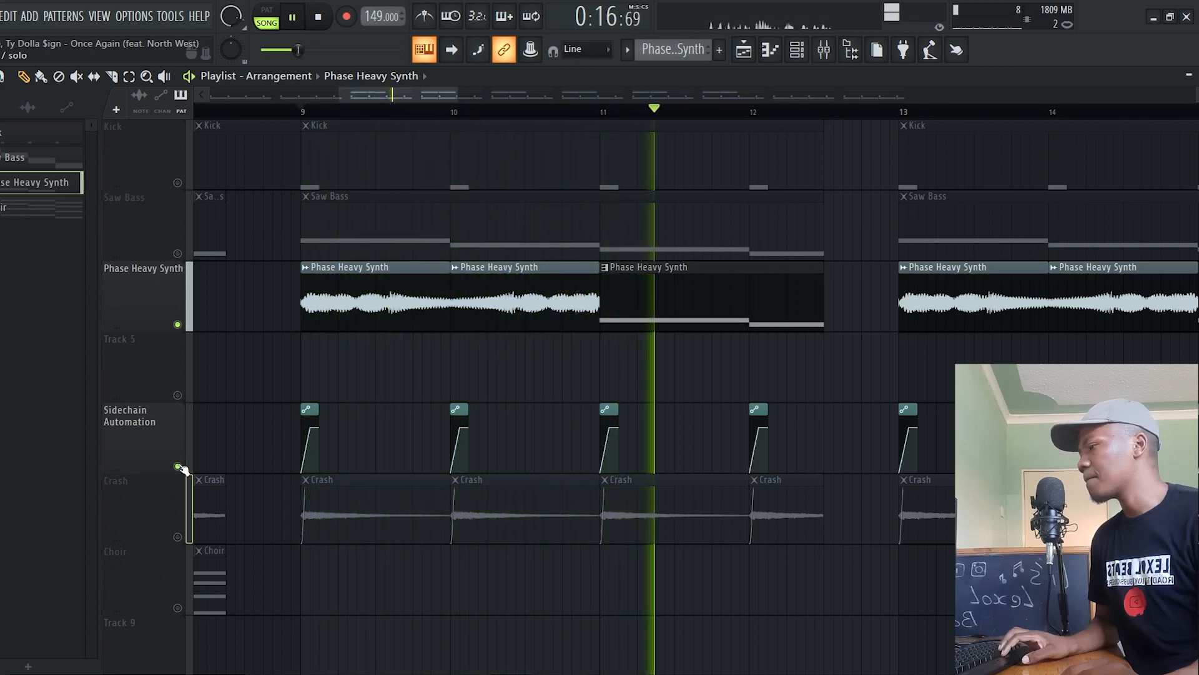
key("space")
Unmute the Kick and Saw Bass tracks and play them from bar 9 with Phase Heavy Synth and Sidechain Automation
scroll(182, 468, "up", 1)
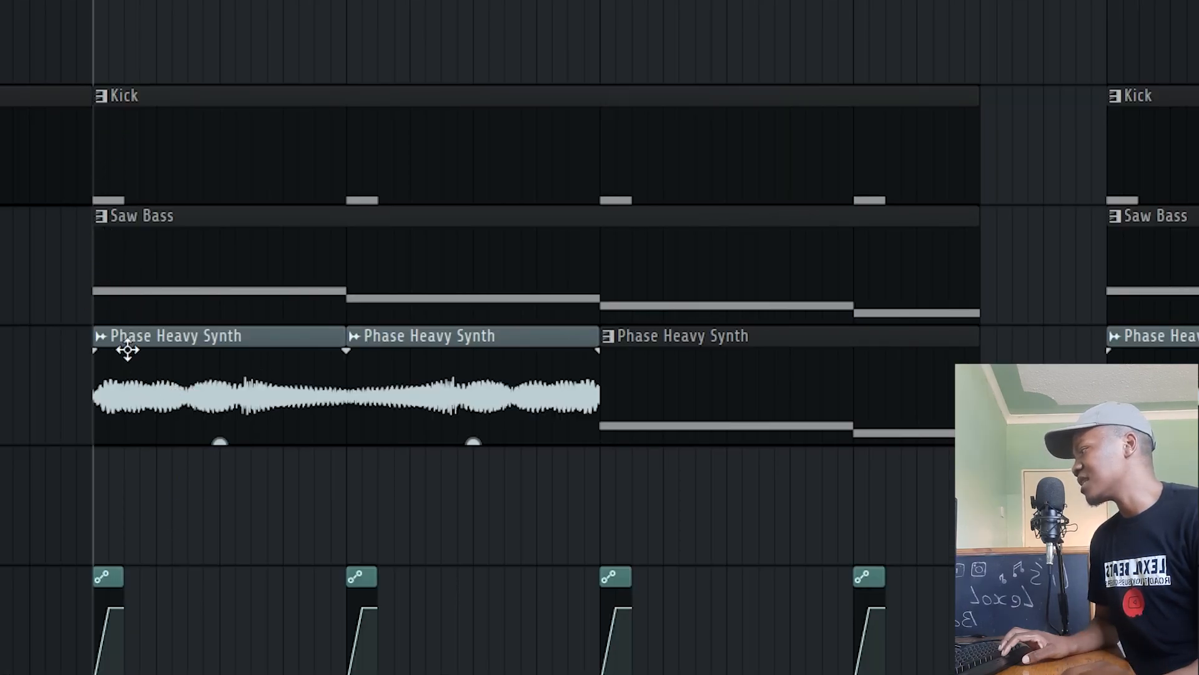
key("space")
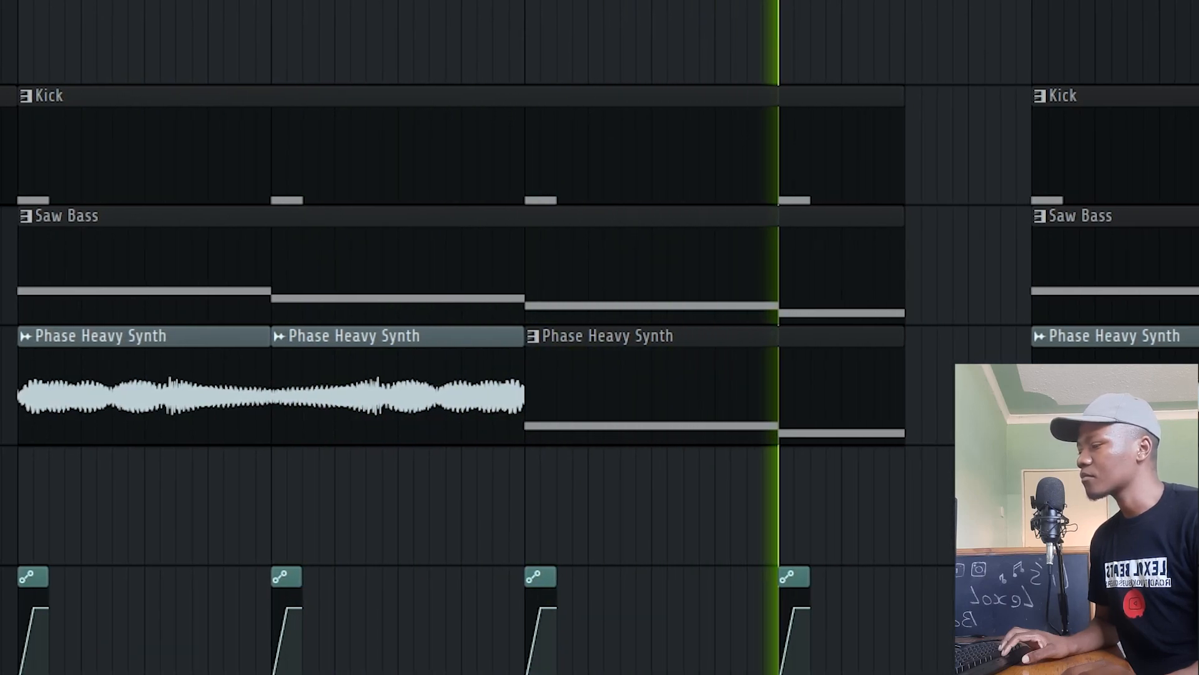
key("space")
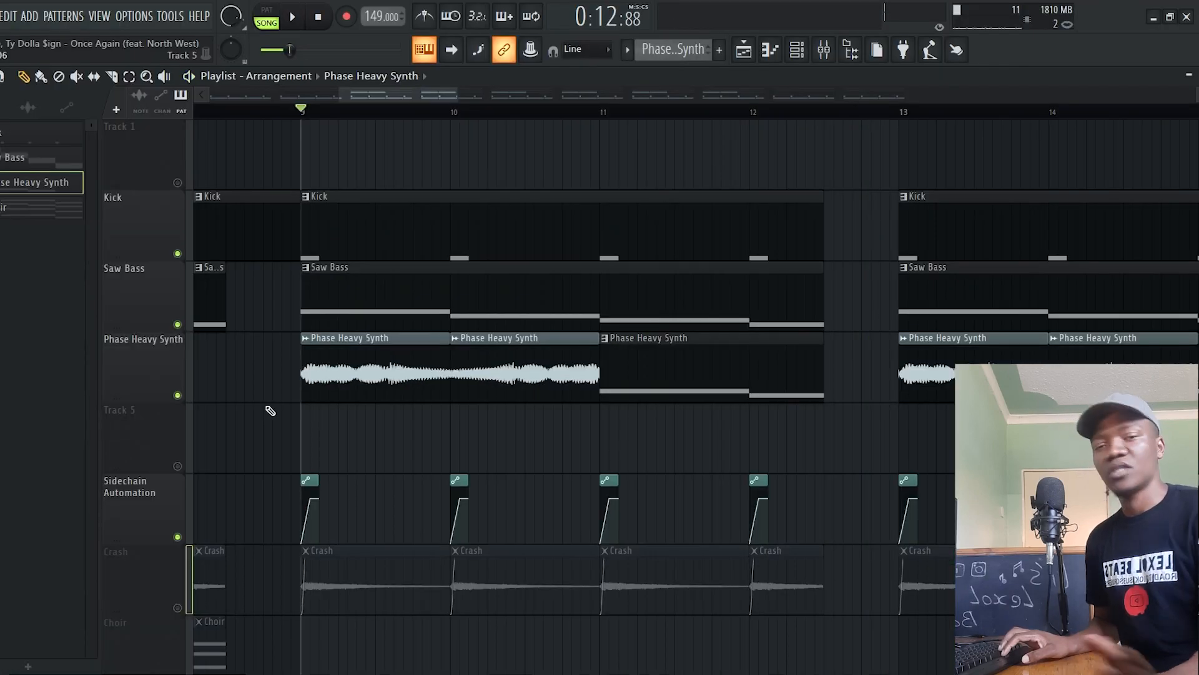
Unmute the Crash track and play the song from bar 9 with the Crash clips included
scroll(269, 409, "down", 3)
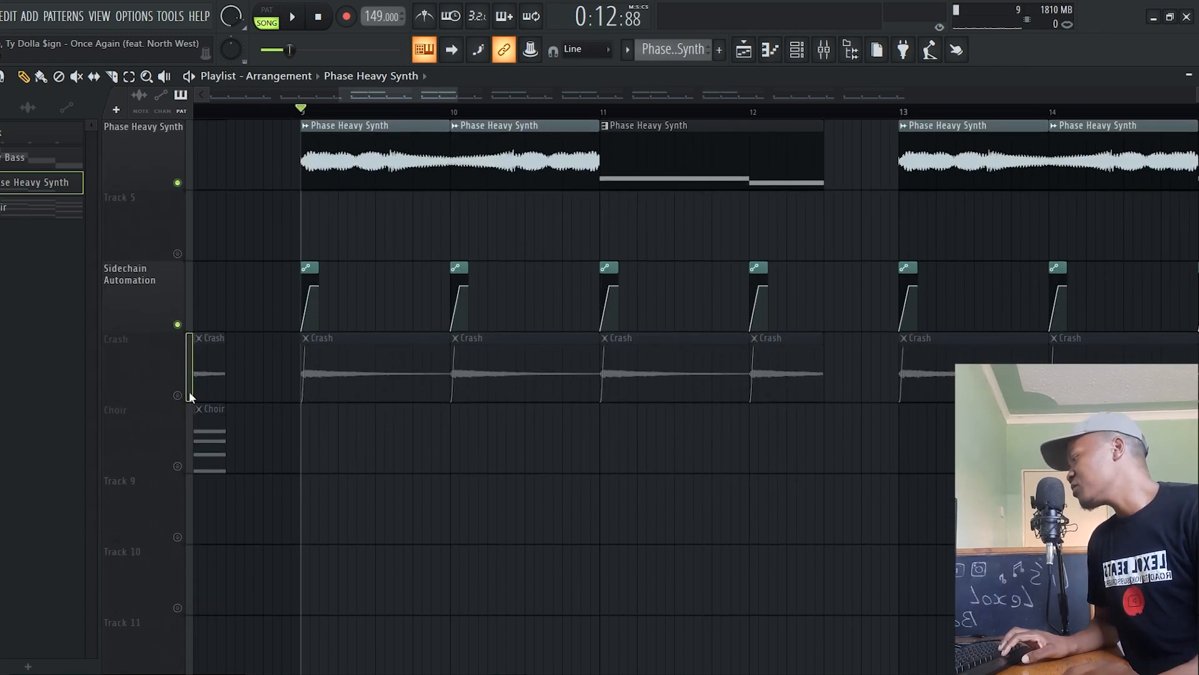
left_click(178, 396)
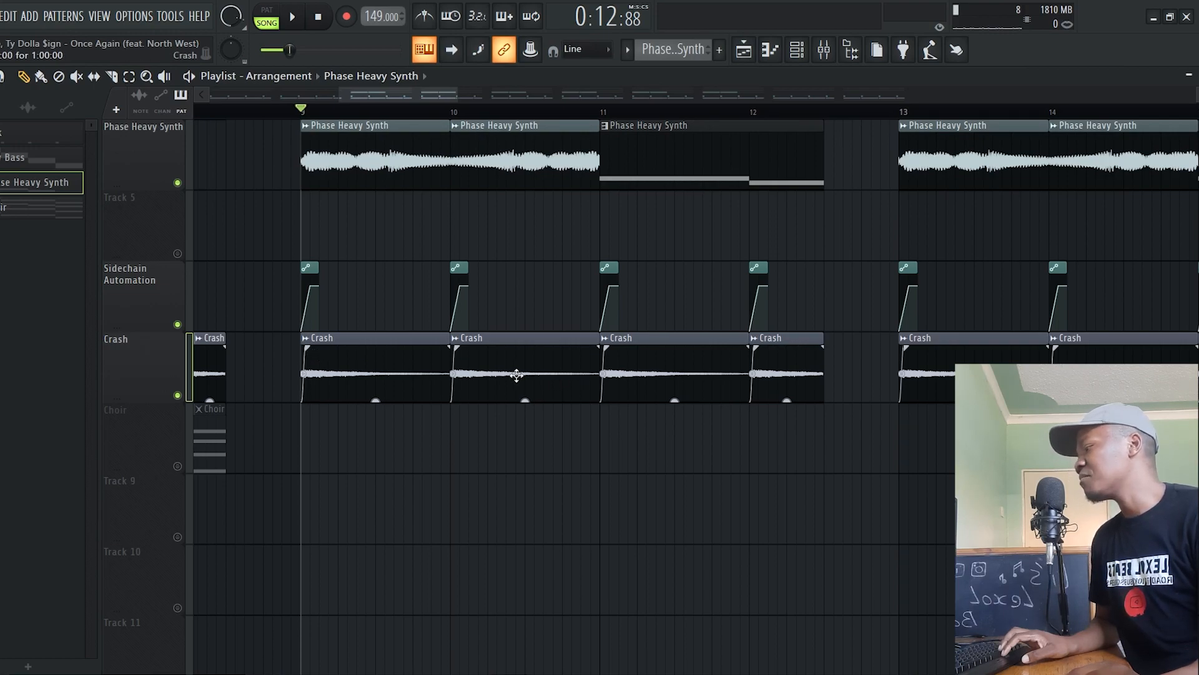
left_click_drag(481, 343, 535, 346)
key("ctrl+z")
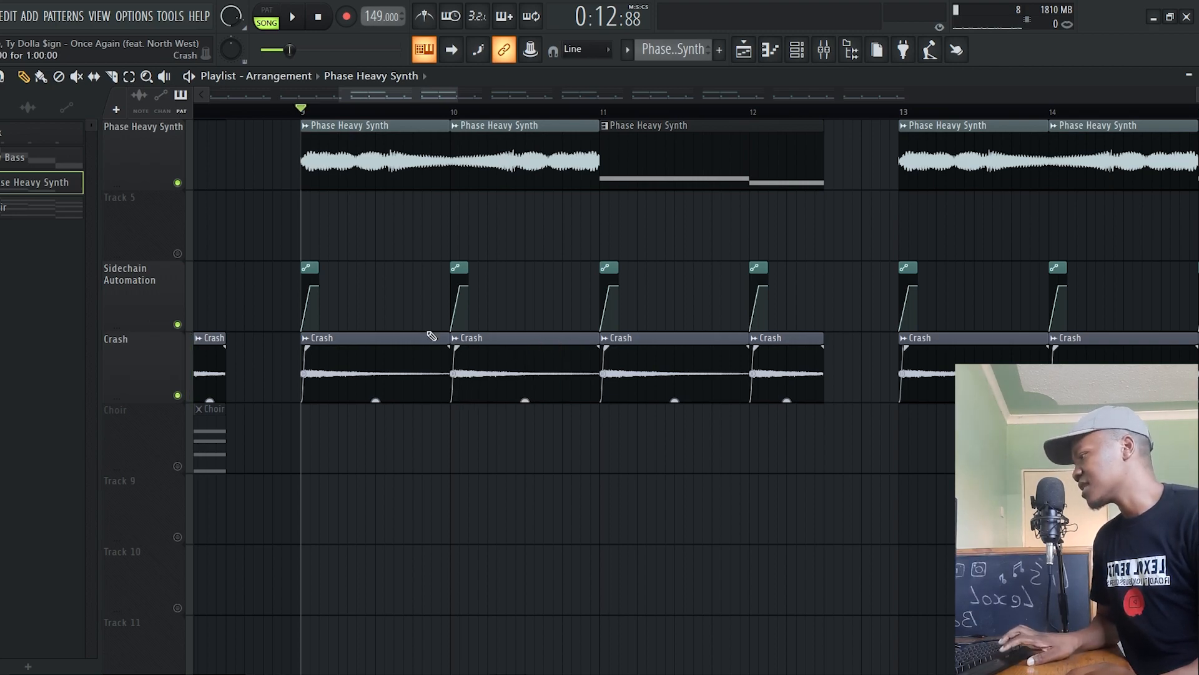
key("space")
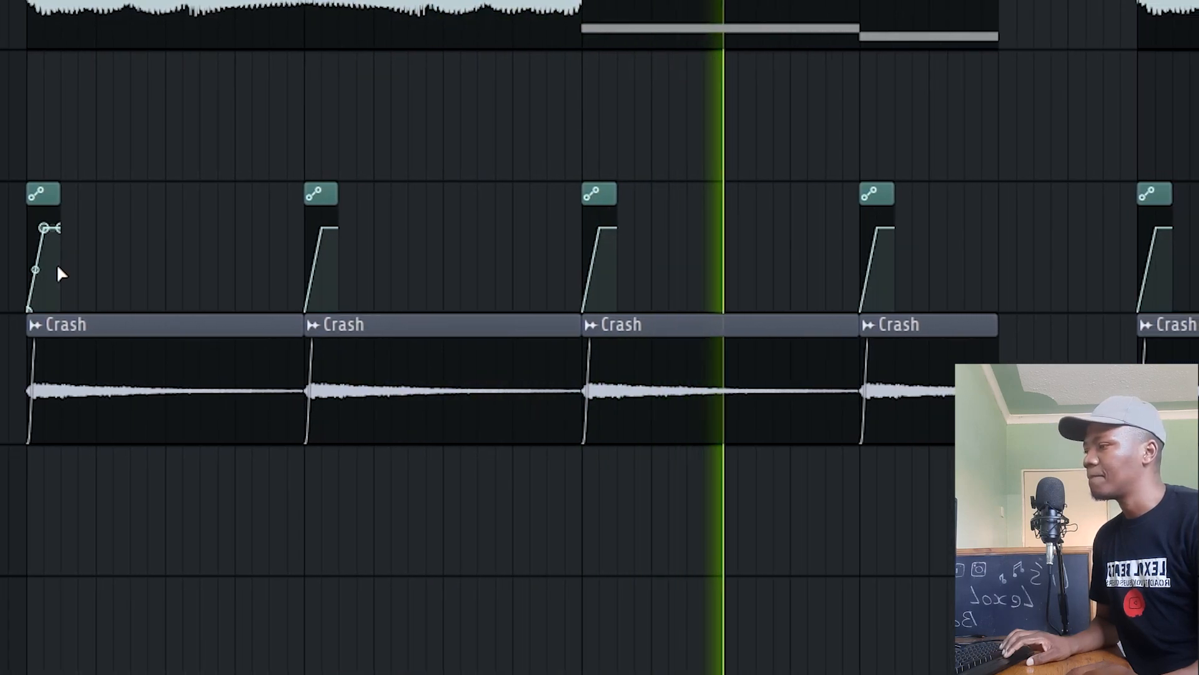
Stop the song and audition the Choir clip on its own in the playlist
key("space")
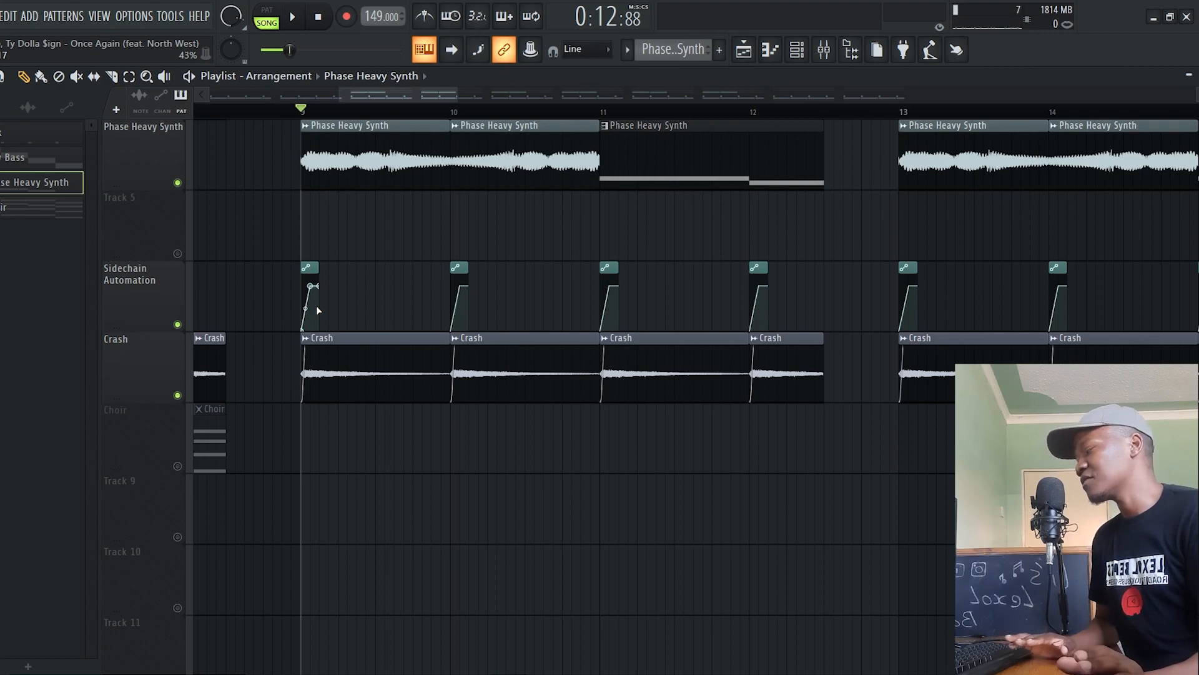
scroll(318, 306, "up", 3)
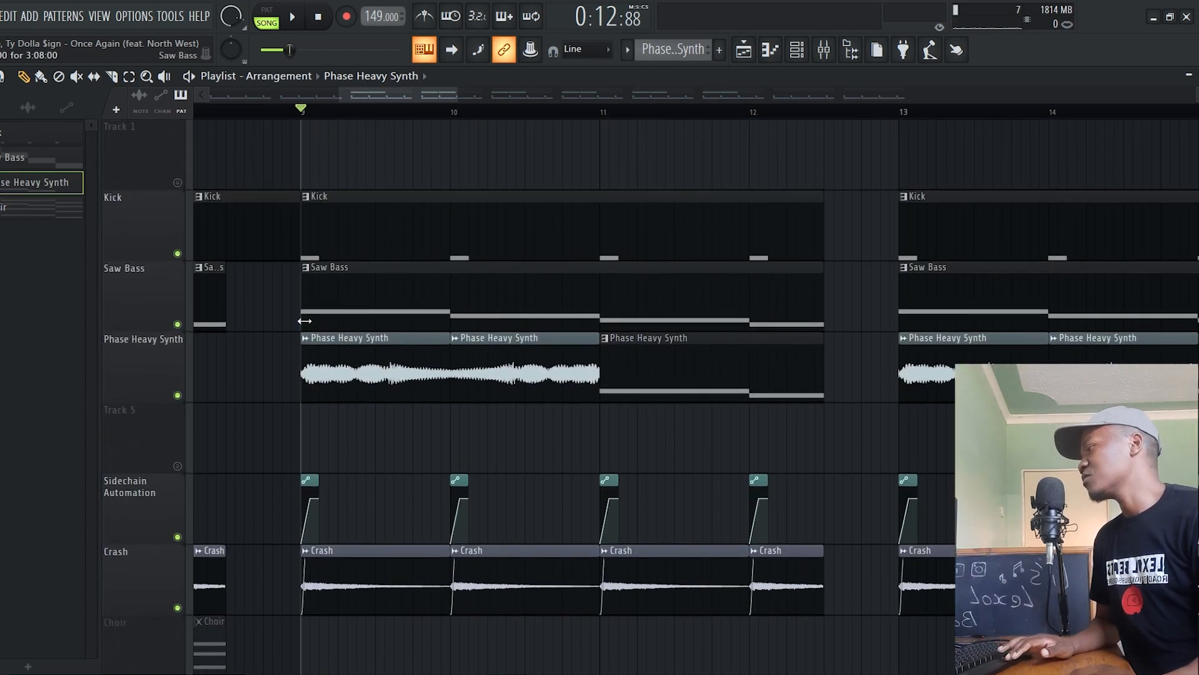
scroll(479, 113, "down", 5)
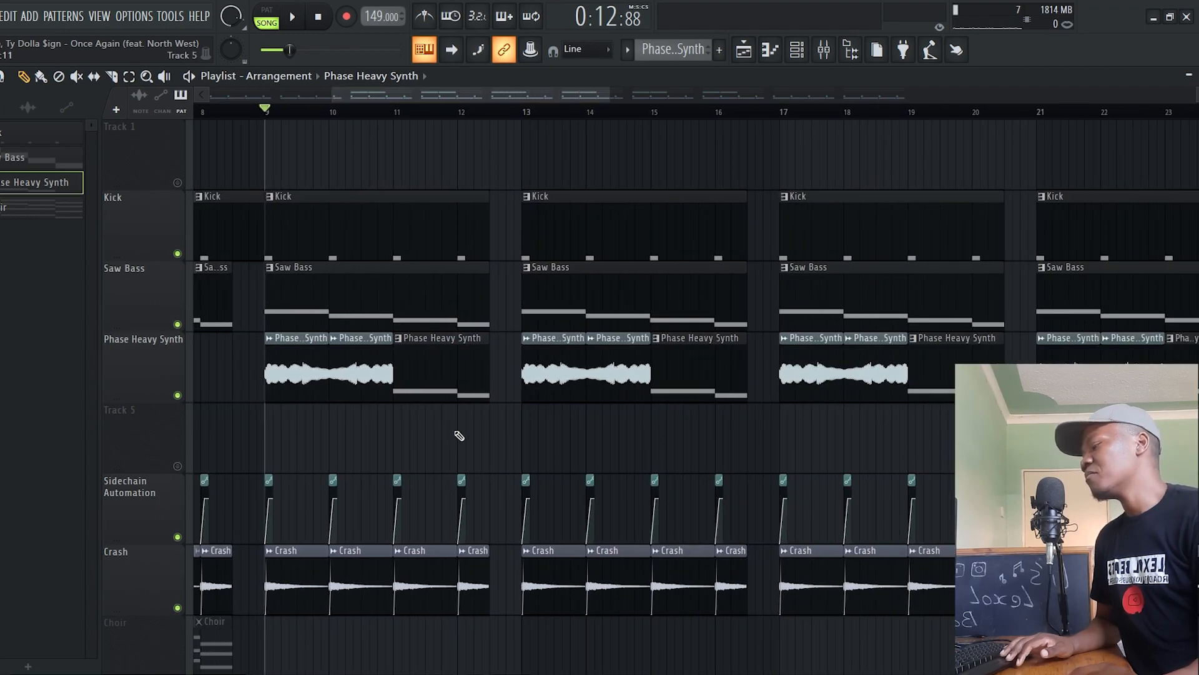
scroll(503, 359, "down", 3)
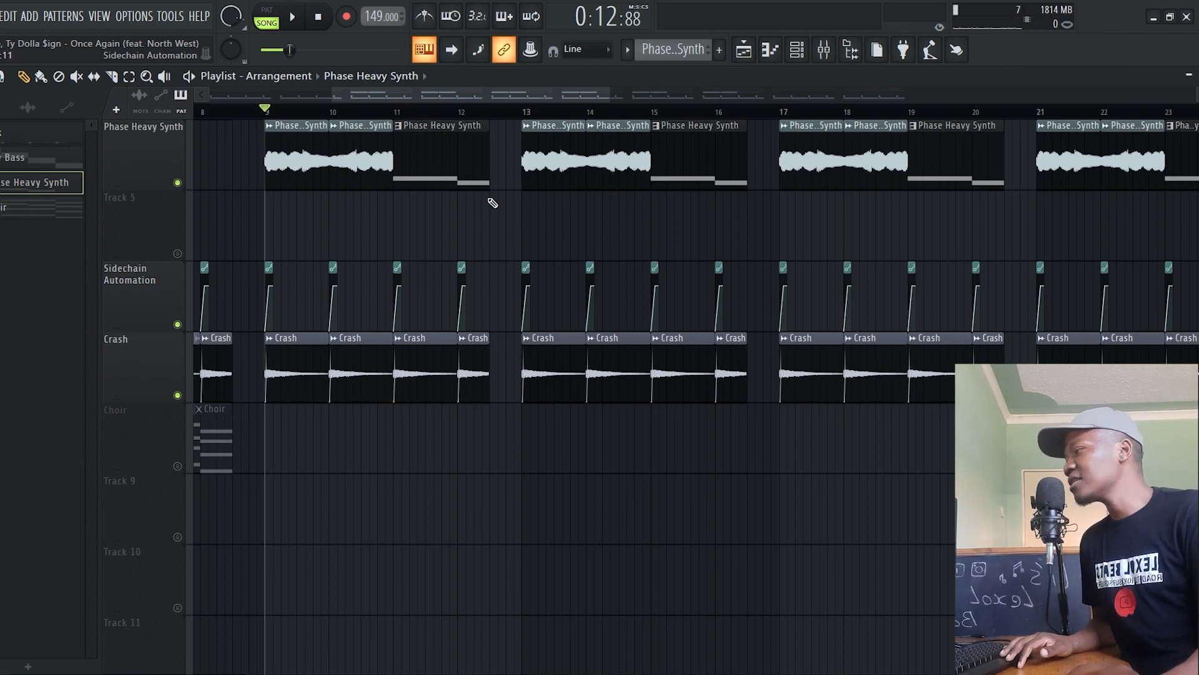
scroll(497, 114, "up", 3)
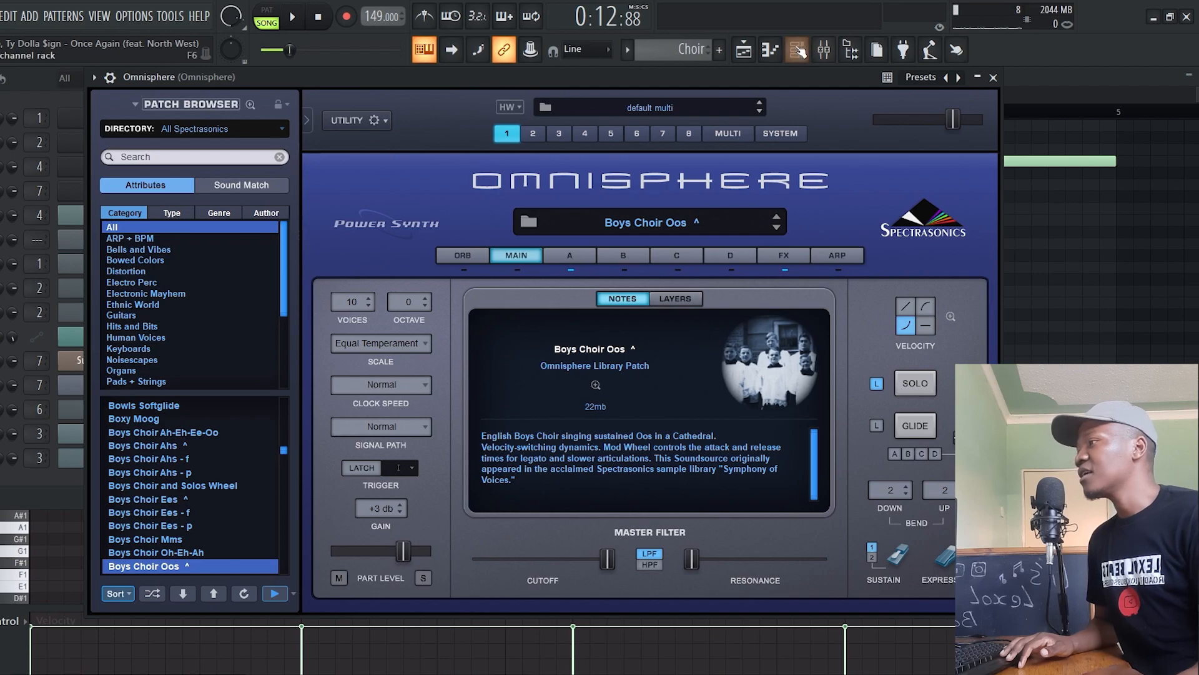
right_click(512, 443, "alt")
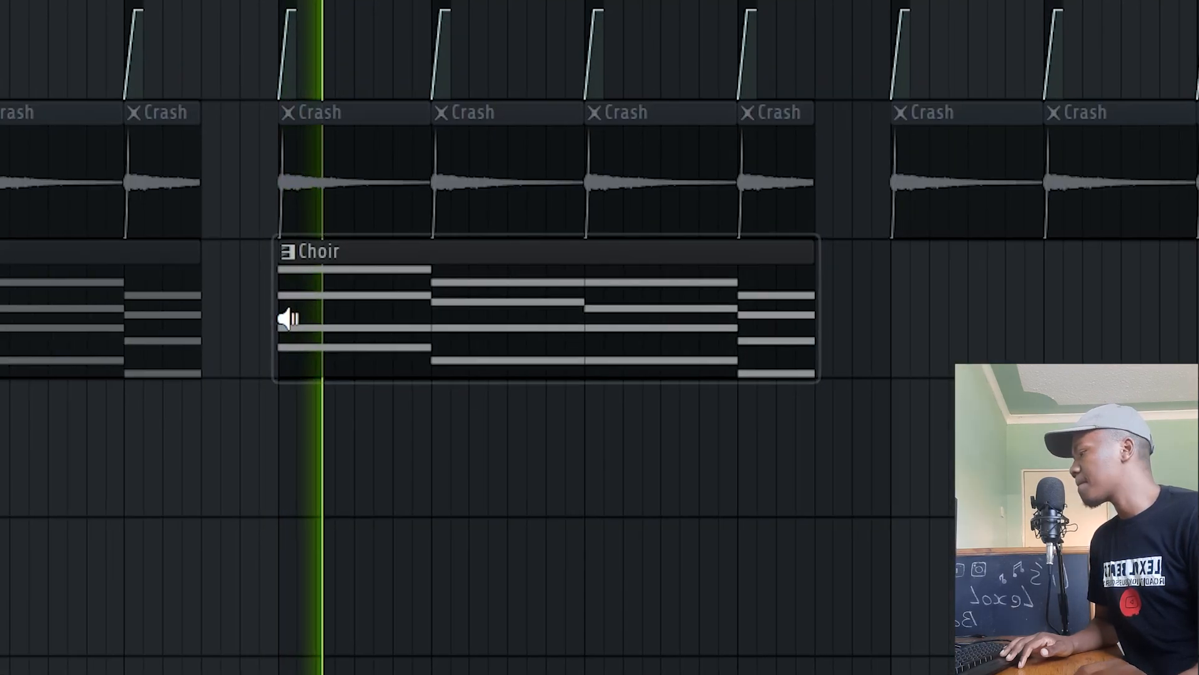